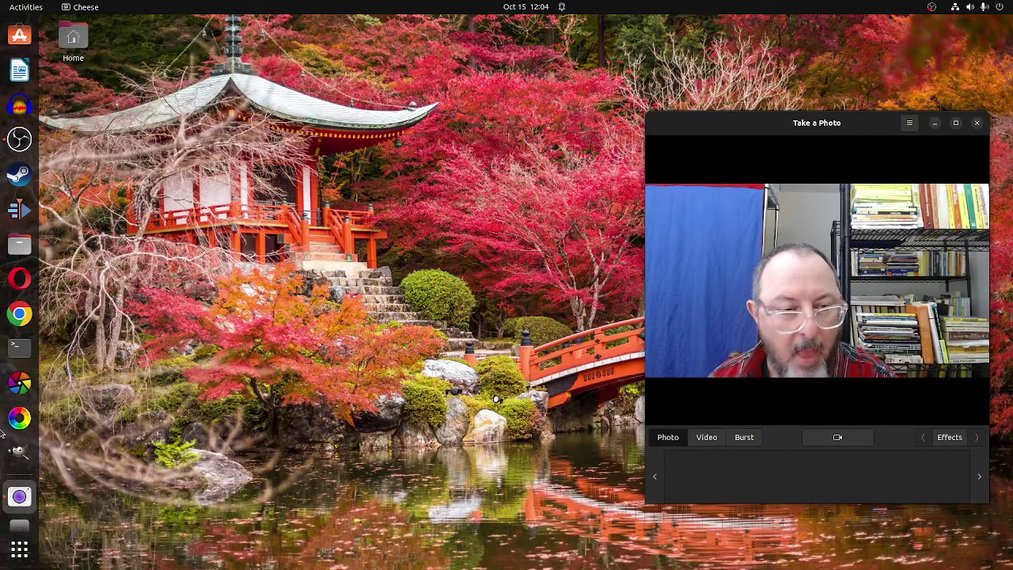
Launch GIMP 2.10 by searching for it in the Ubuntu Activities app overview
left_click(19, 552)
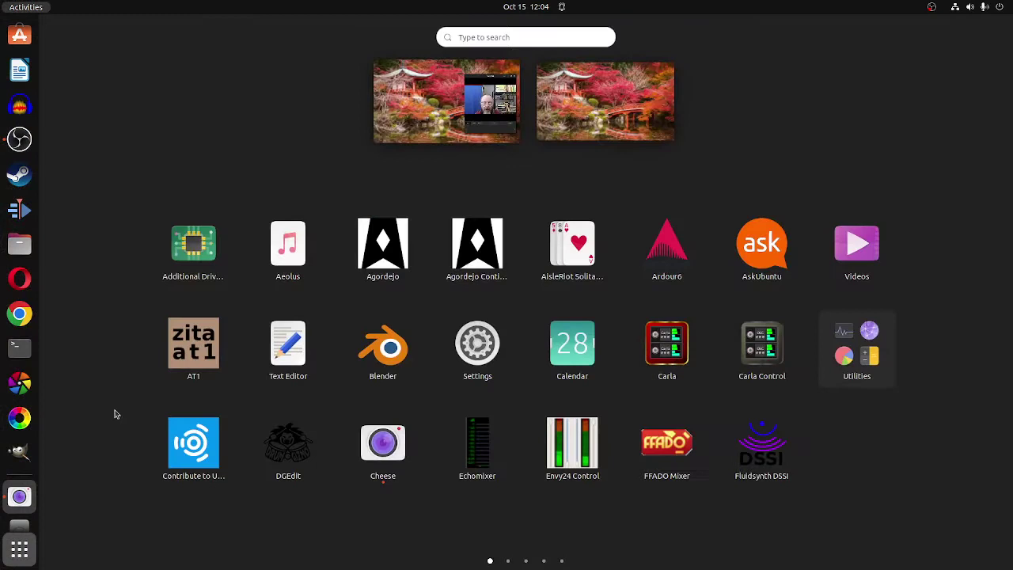
left_click(457, 36)
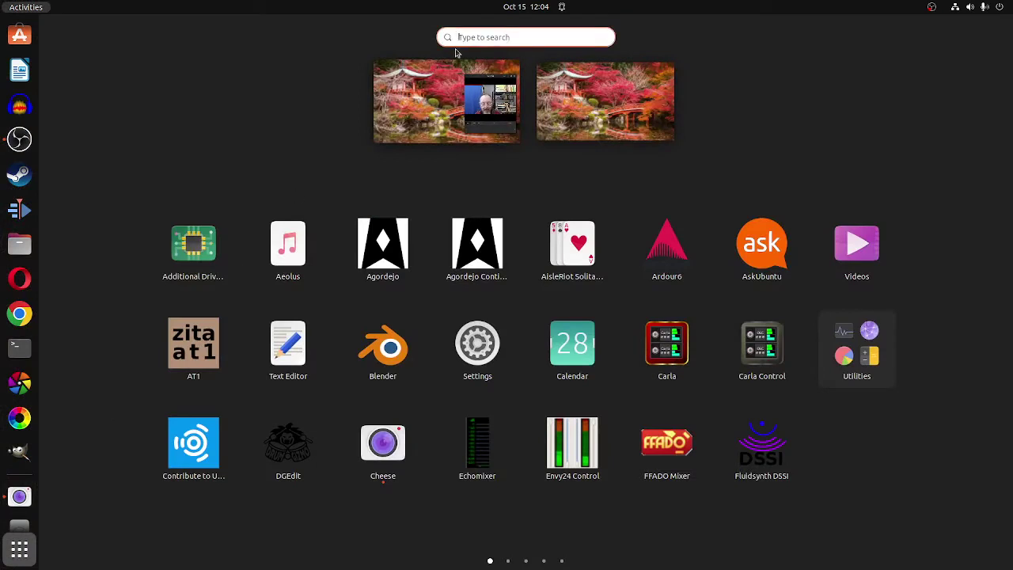
type("glm")
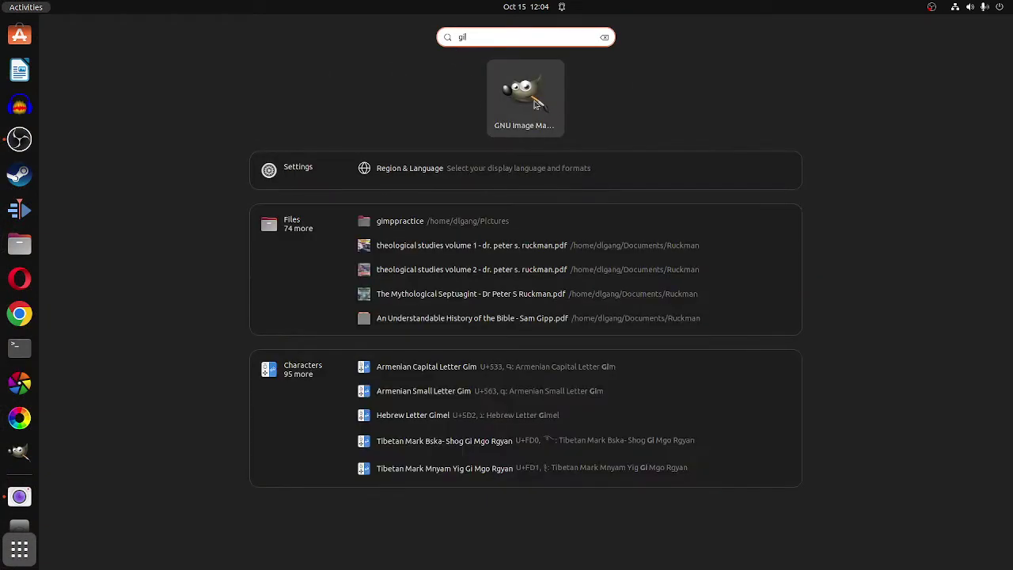
left_click(537, 101)
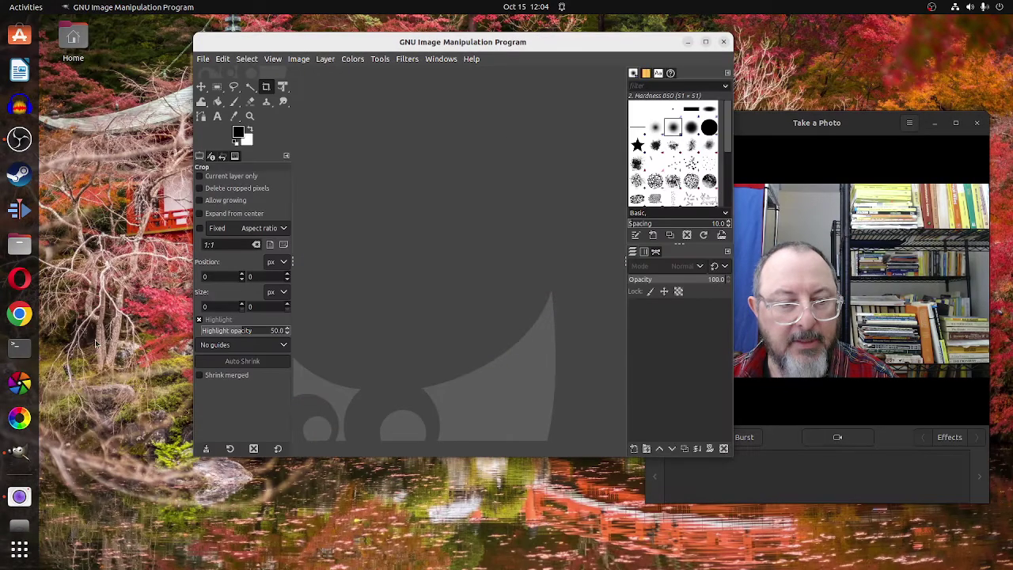
right_click(406, 47)
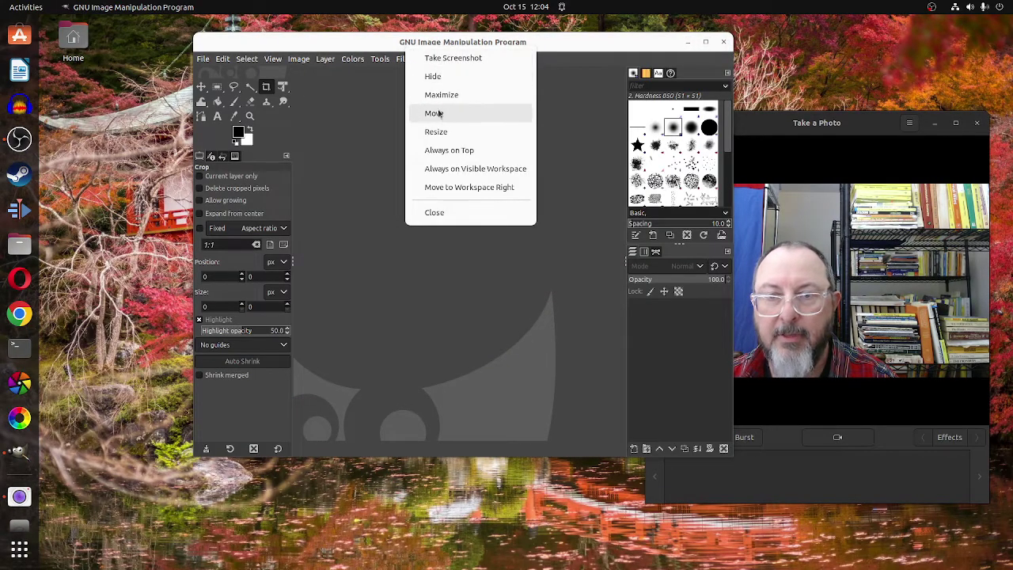
left_click(425, 292)
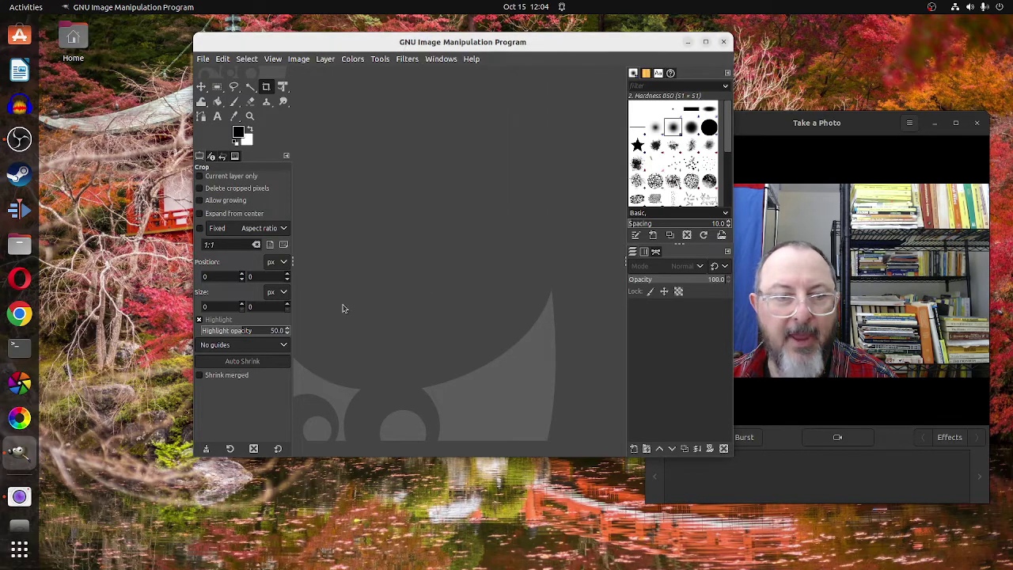
right_click(10, 466)
left_click(63, 458)
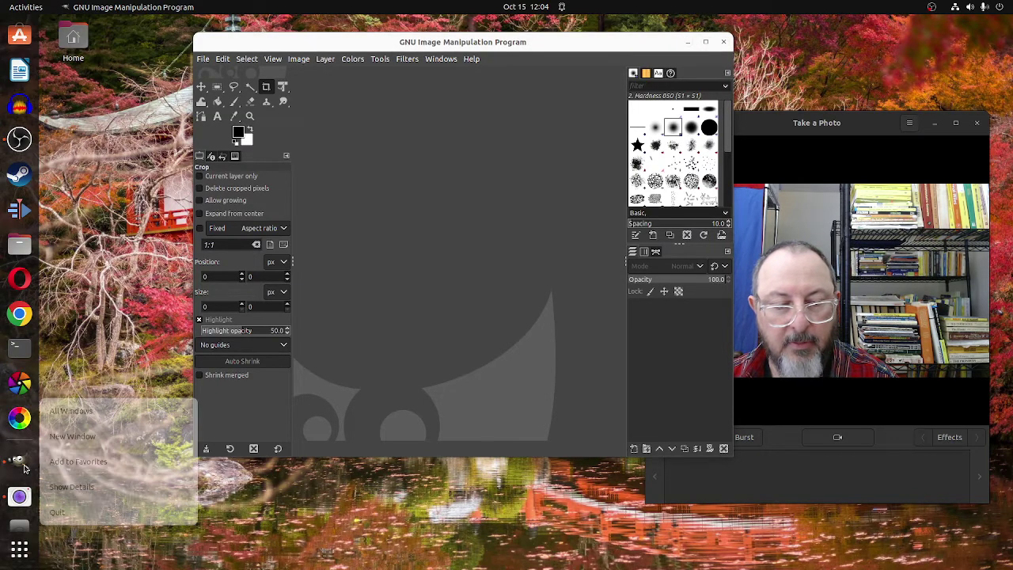
right_click(24, 468)
left_click(78, 462)
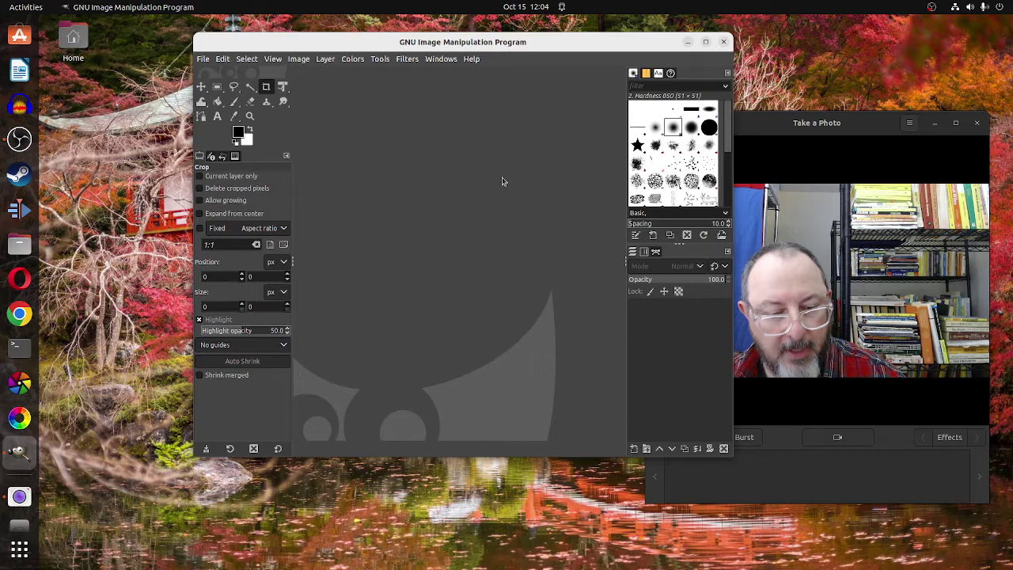
key("F1")
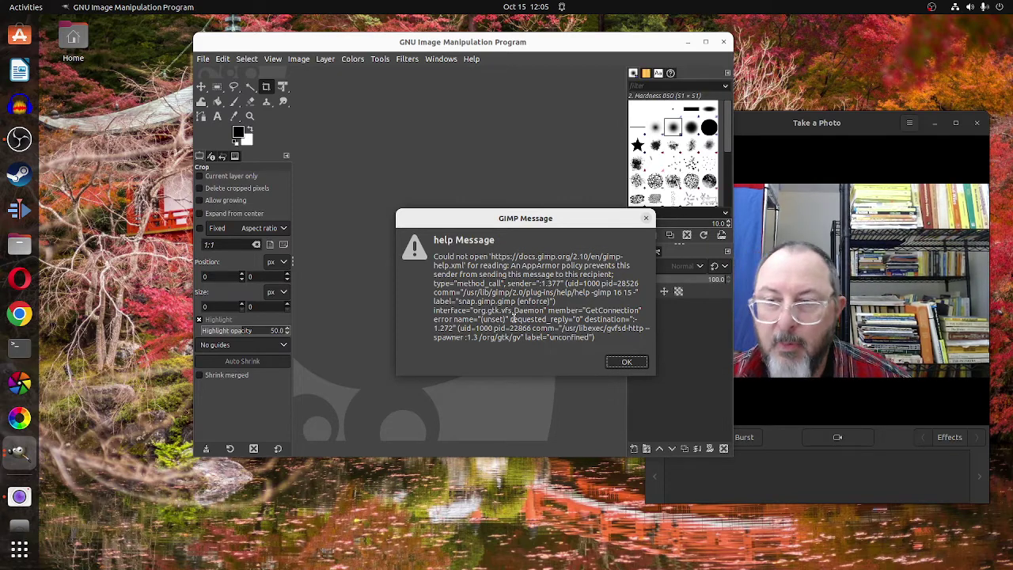
left_click(646, 217)
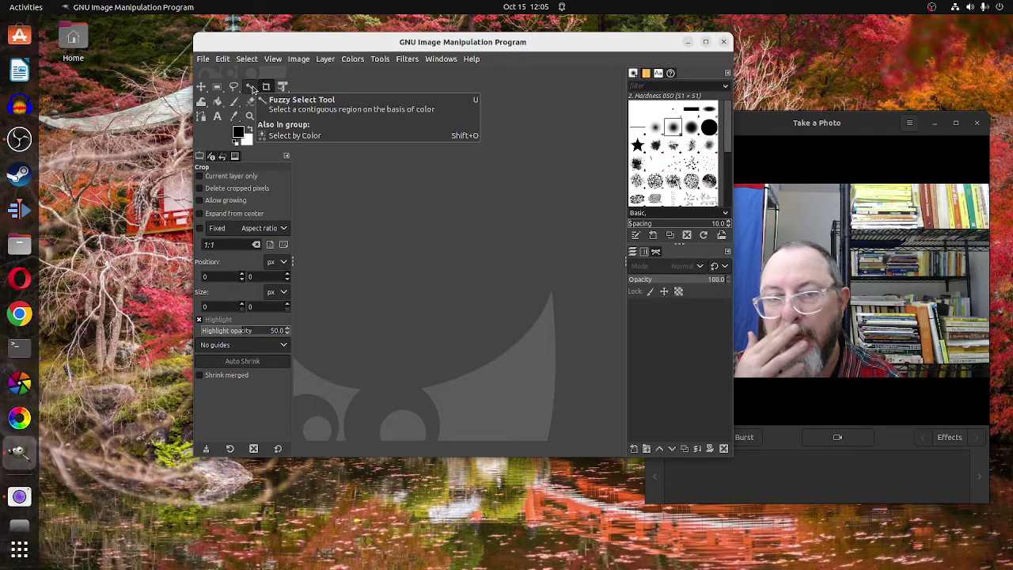
key("F1")
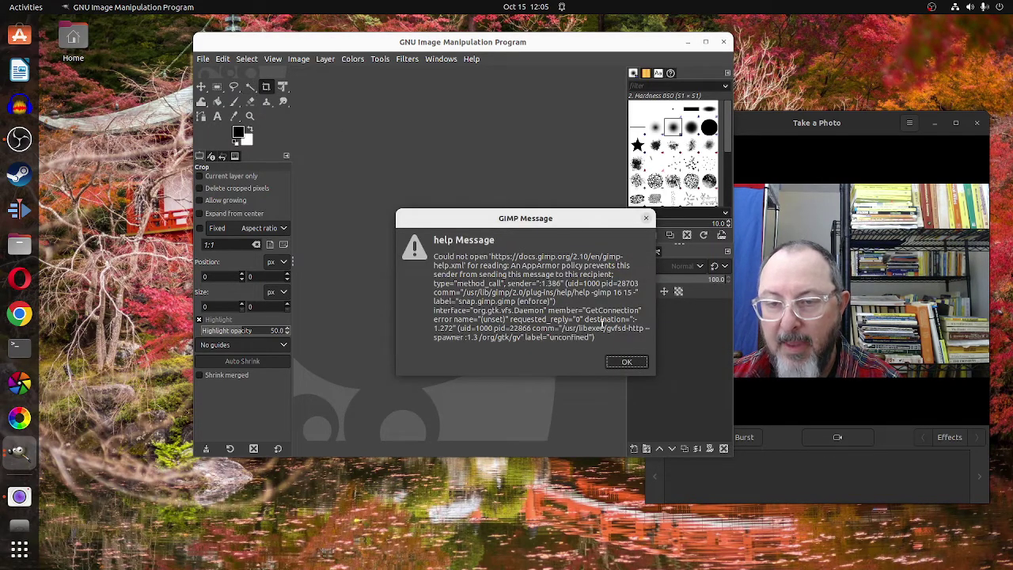
left_click(647, 217)
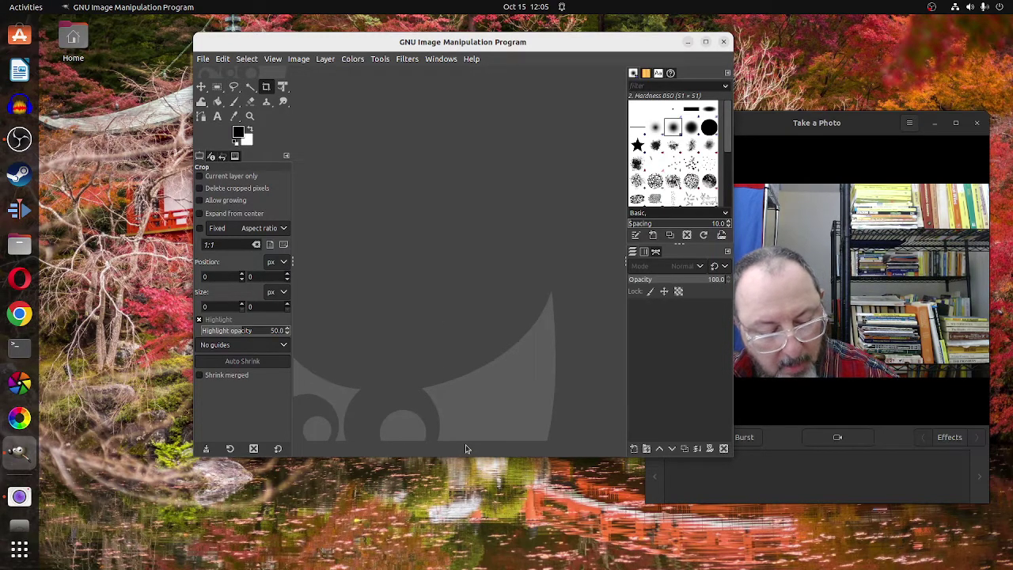
left_click(208, 61)
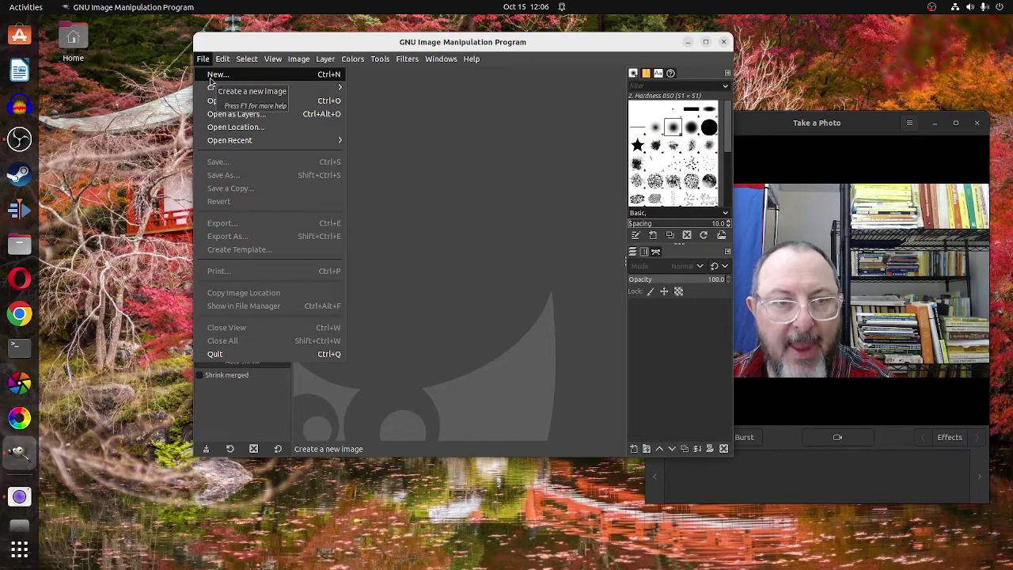
mouse_move(235, 62)
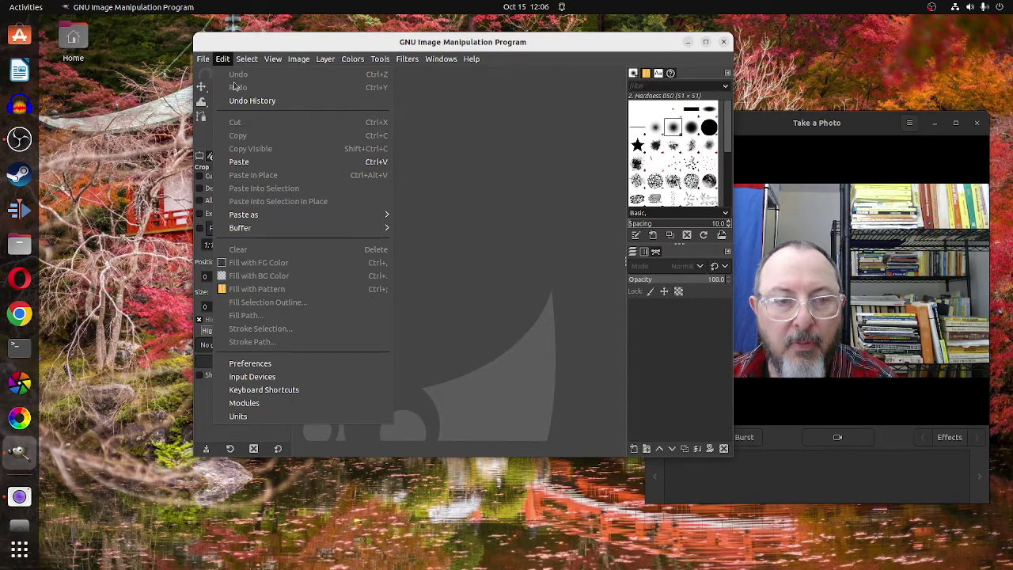
left_click(286, 364)
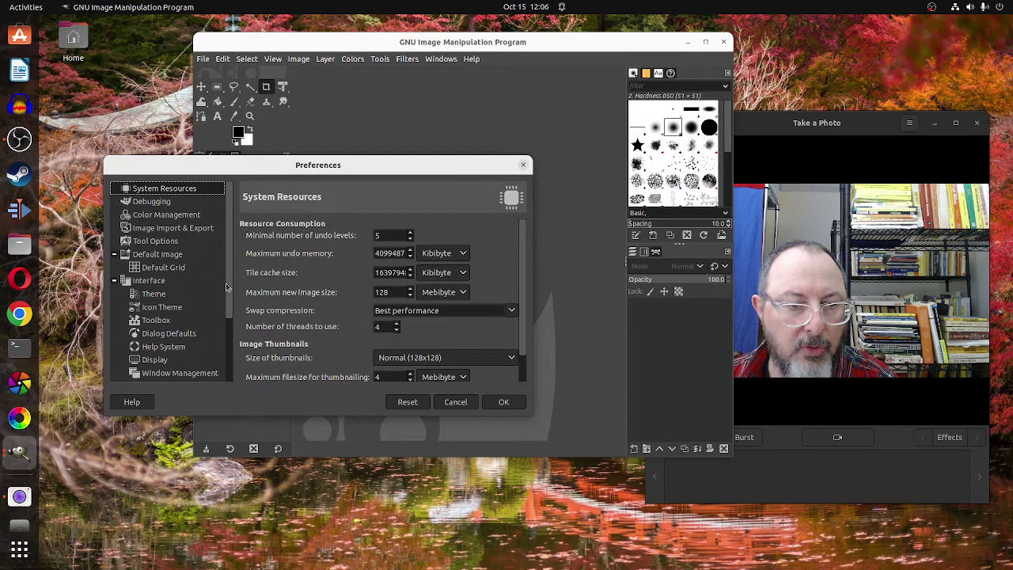
scroll(208, 281, "down", 3)
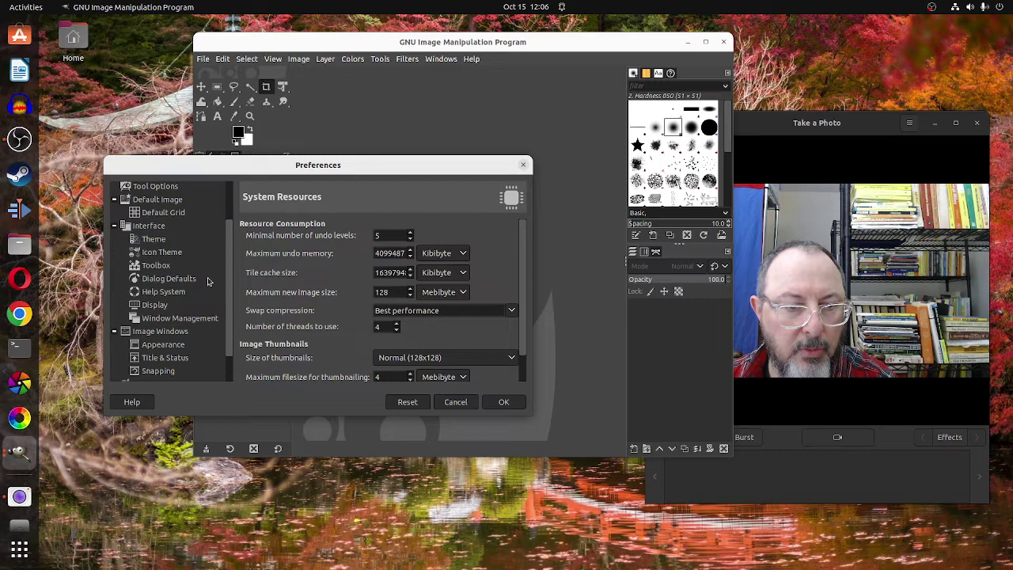
scroll(208, 281, "down", 1)
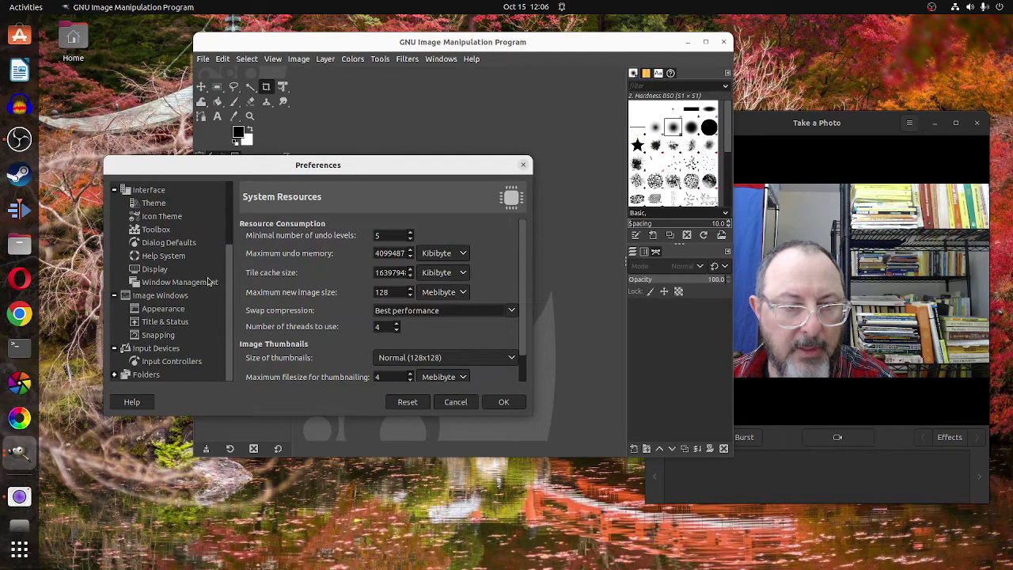
scroll(208, 281, "up", 3)
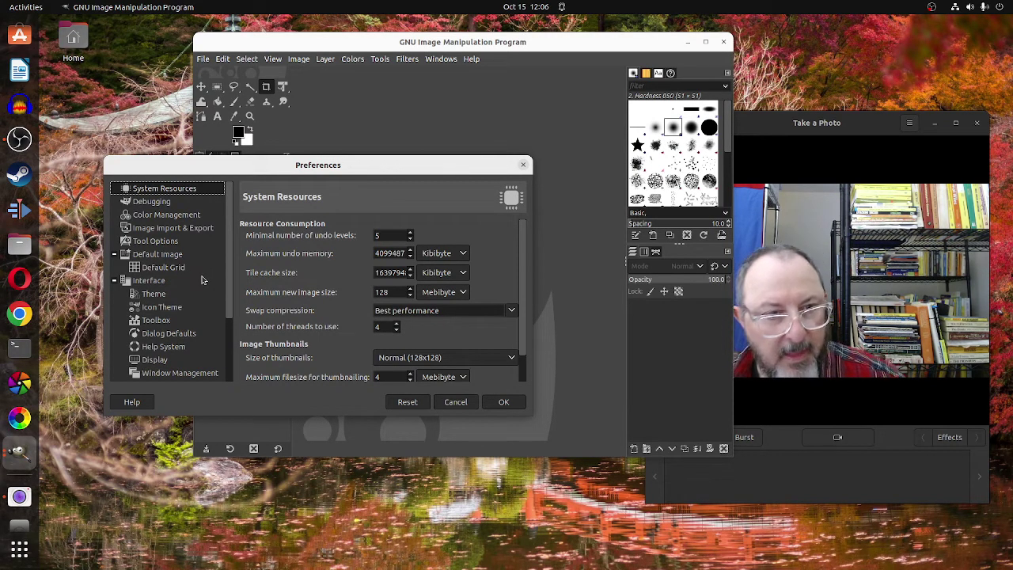
left_click(153, 282)
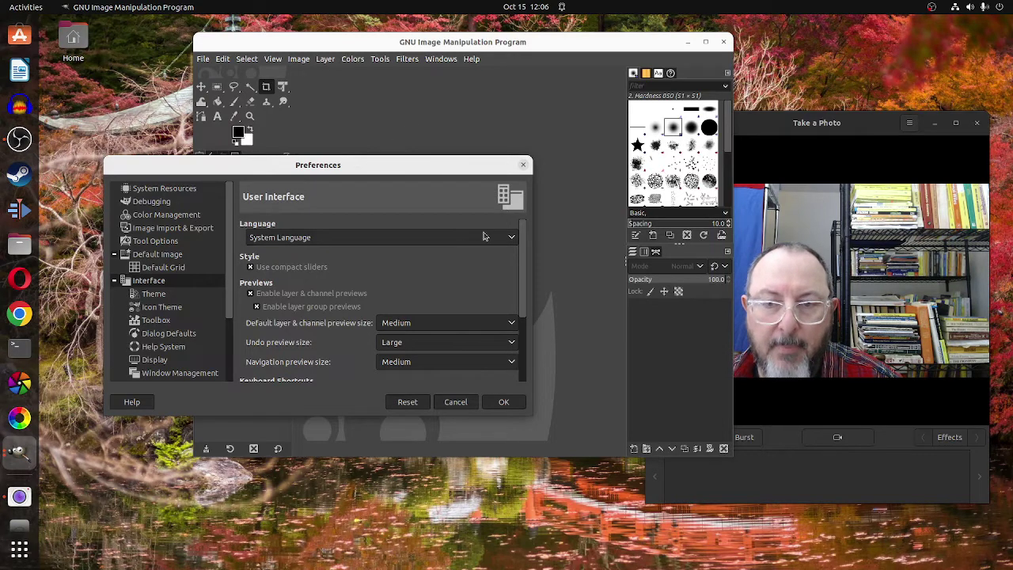
left_click(512, 238)
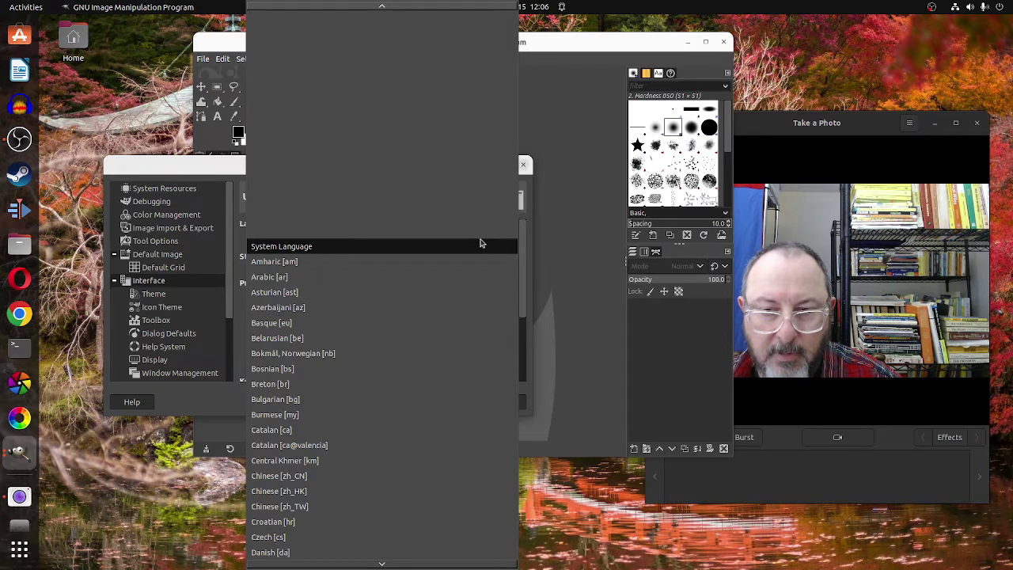
left_click(579, 253)
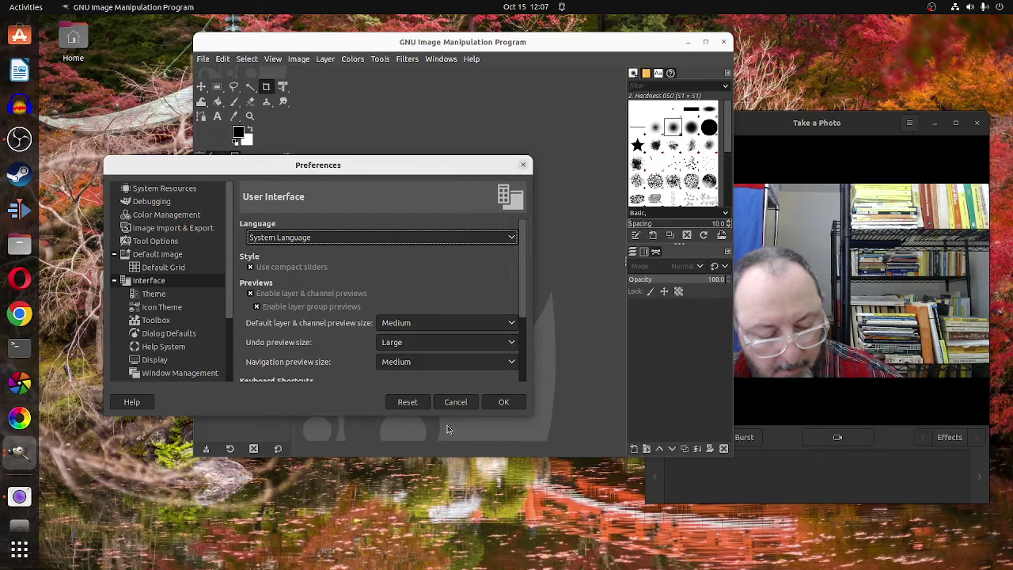
Close Preferences, try opening the GIMP user manual, and dismiss the resulting help error
left_click(495, 399)
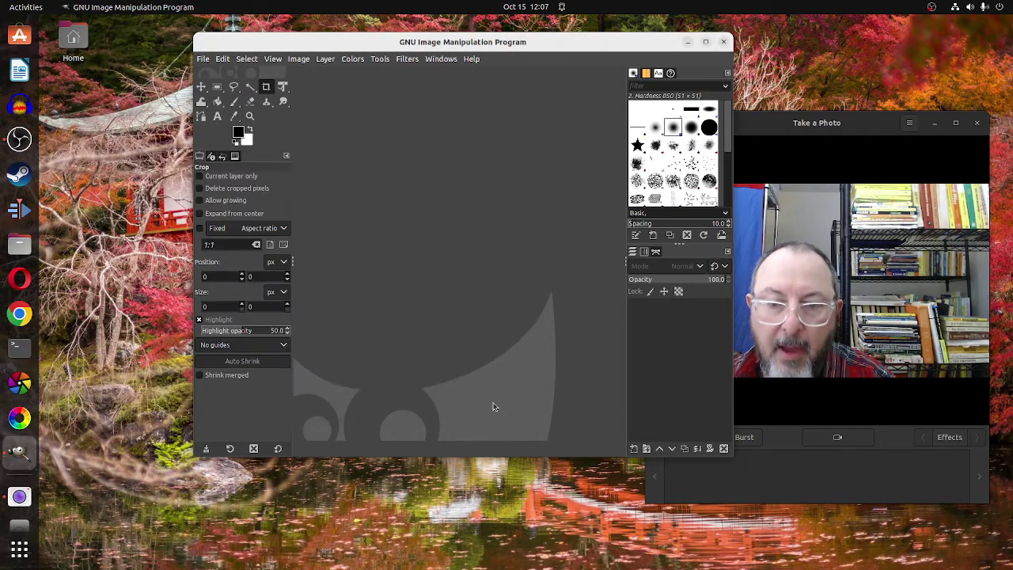
left_click(471, 59)
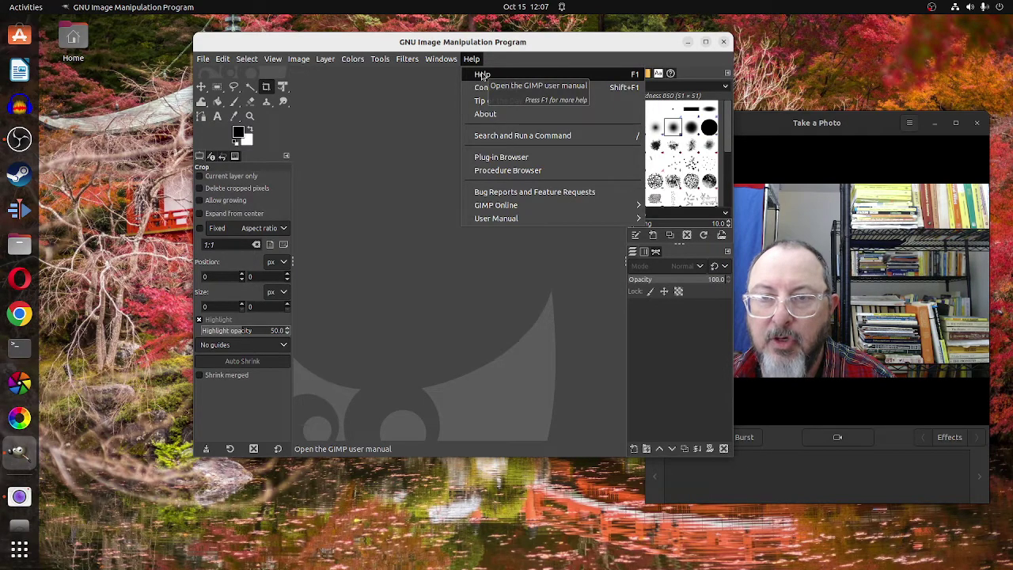
left_click(482, 74)
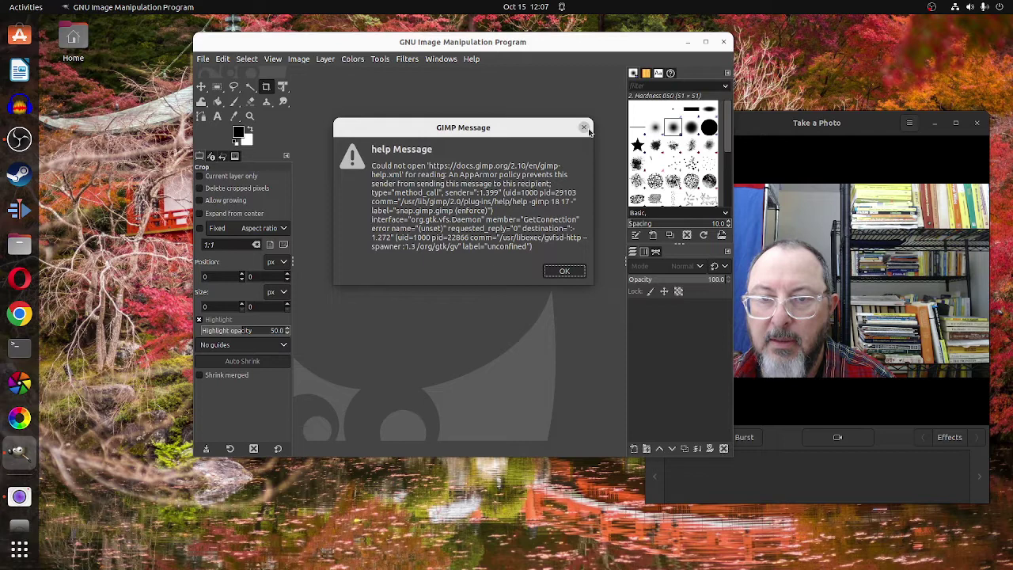
left_click(585, 129)
left_click(472, 60)
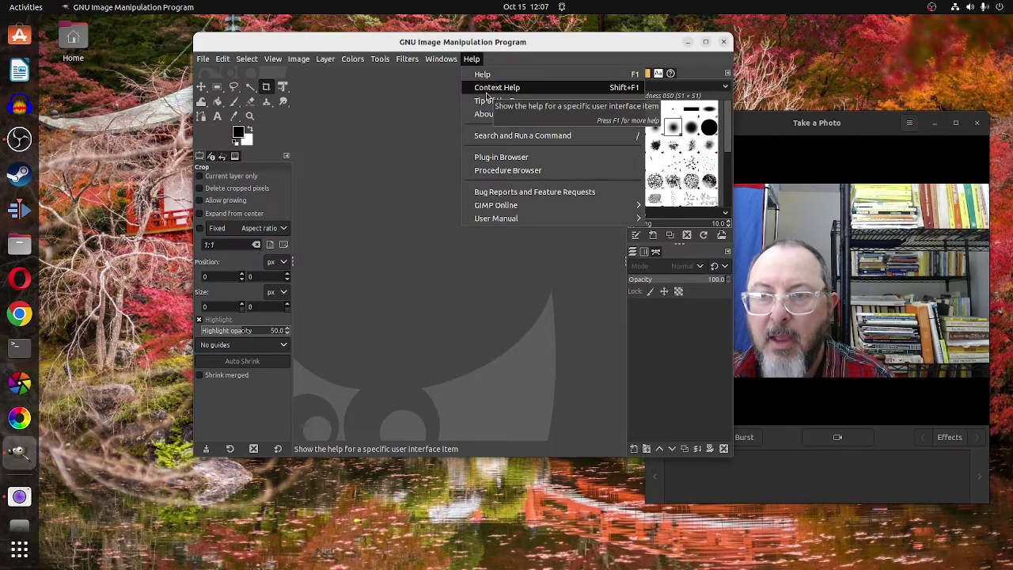
Request Context Help on a toolbox tool, dismiss the AppArmor error, and reopen the Help menu
left_click(486, 93)
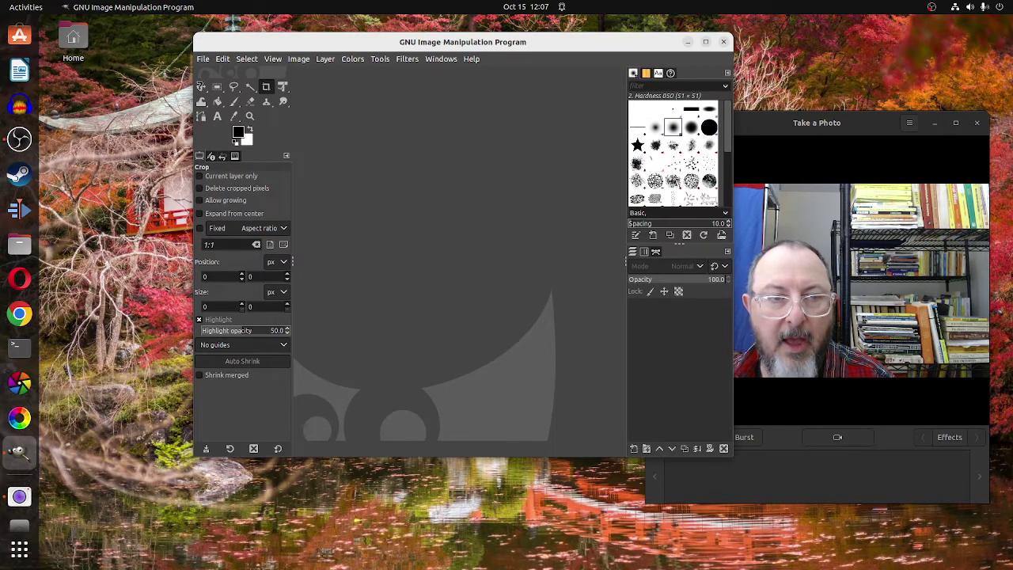
left_click(201, 86)
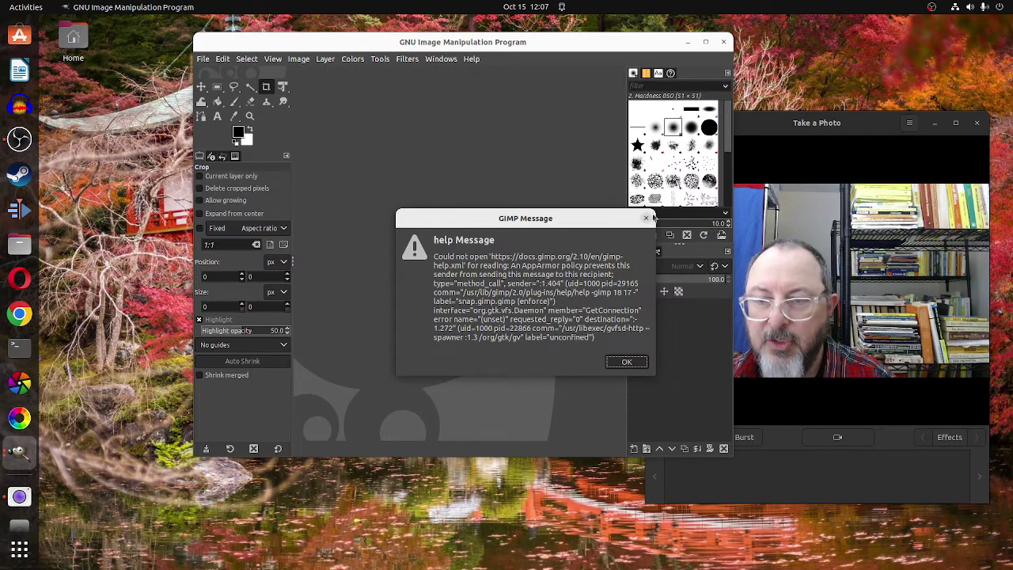
left_click(646, 217)
left_click(470, 59)
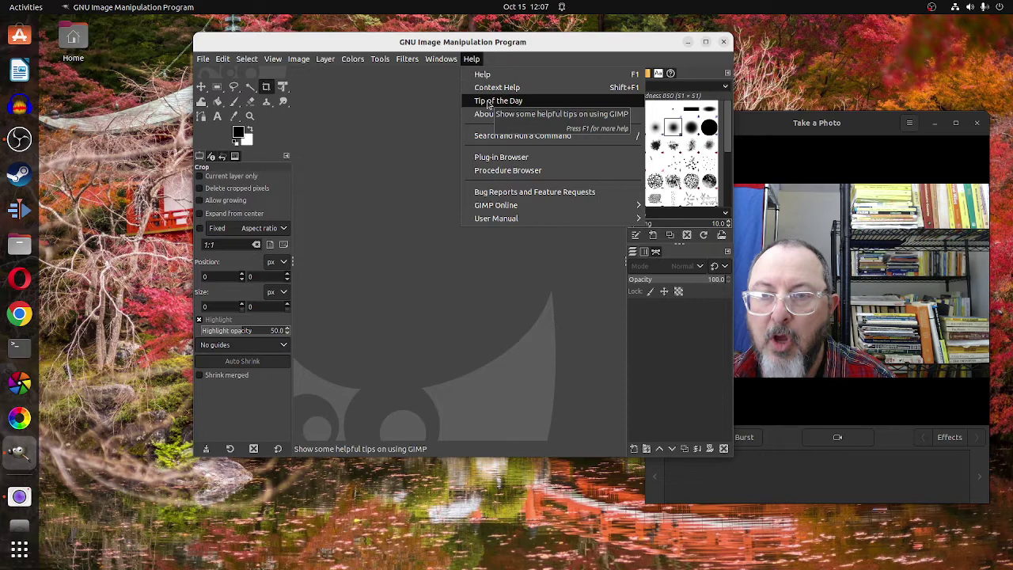
left_click(489, 102)
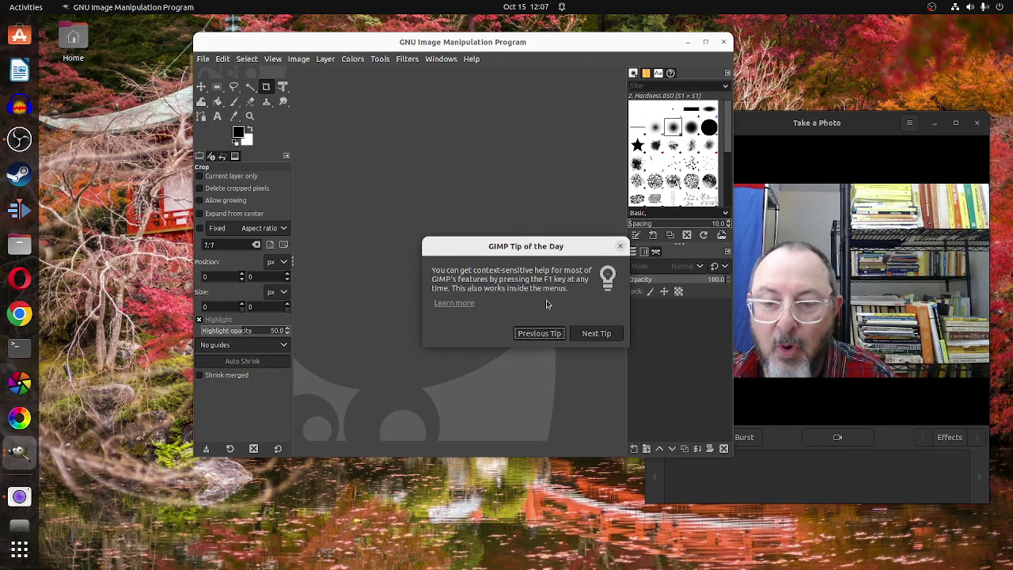
left_click(596, 333)
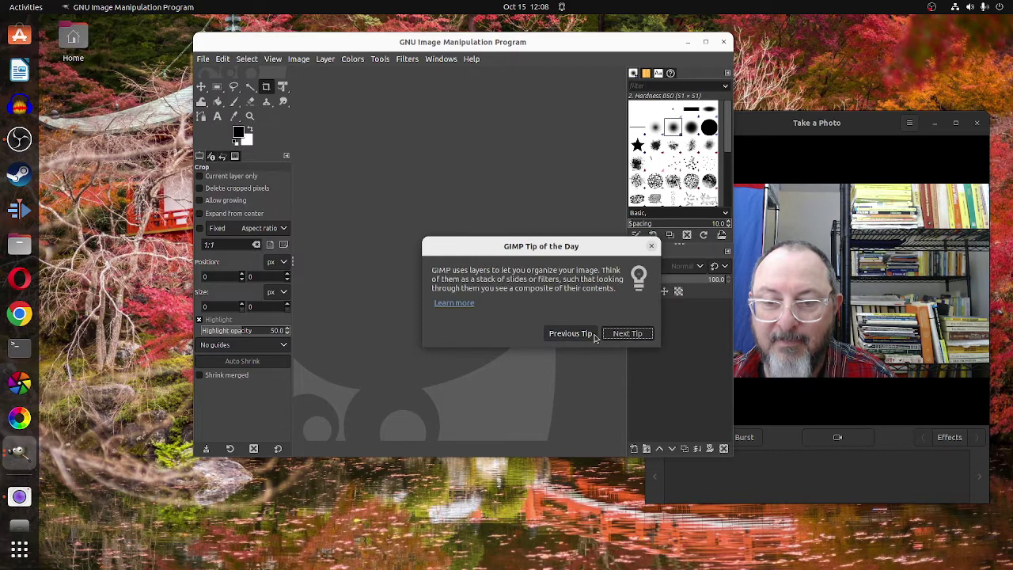
left_click(571, 333)
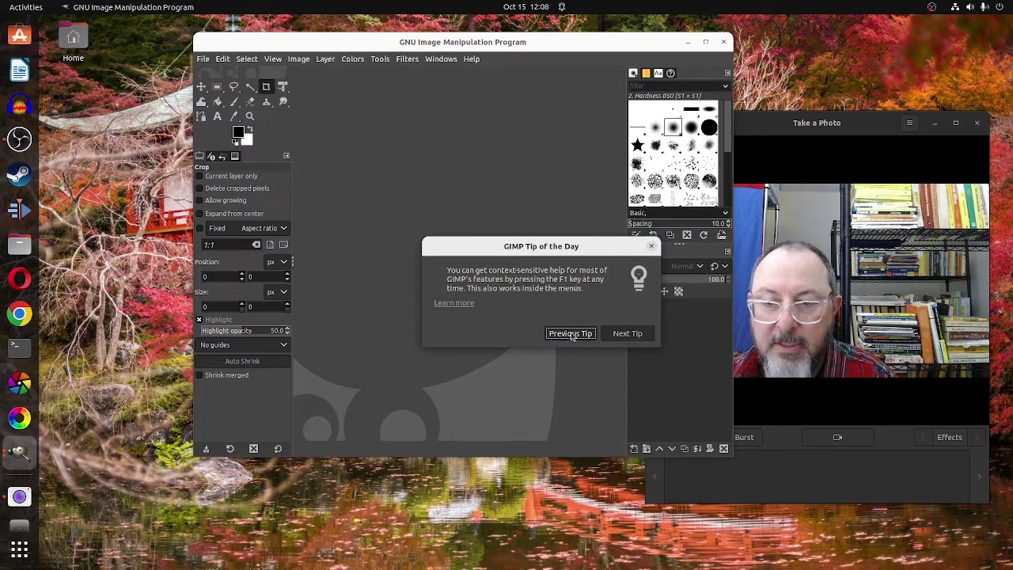
left_click(571, 334)
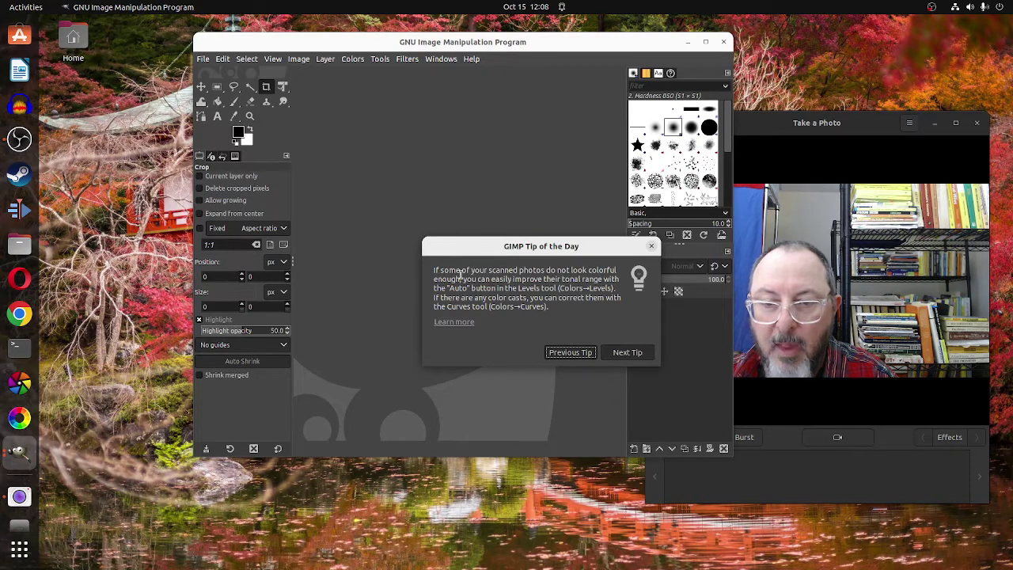
left_click(624, 352)
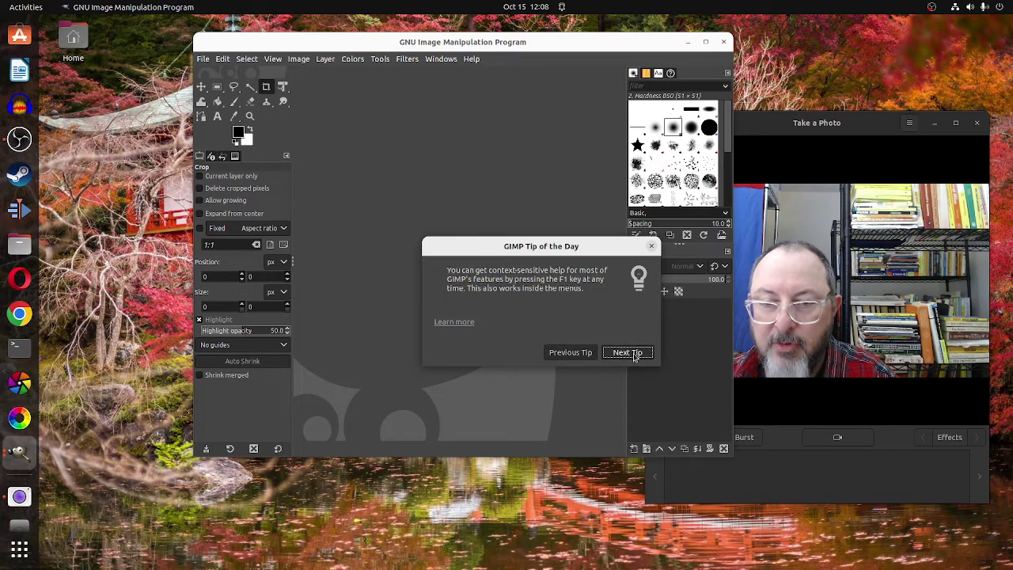
left_click(633, 356)
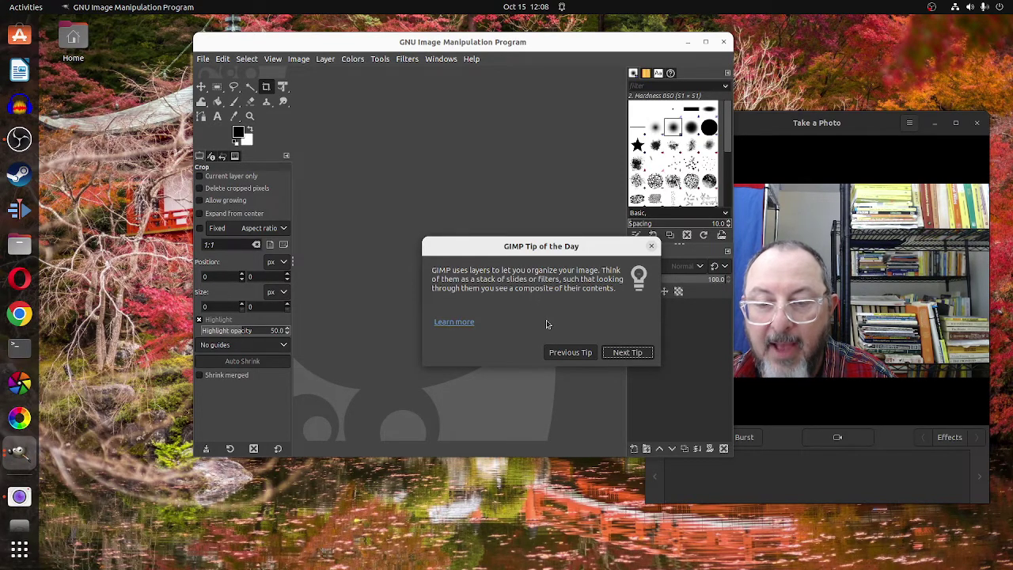
left_click(446, 322)
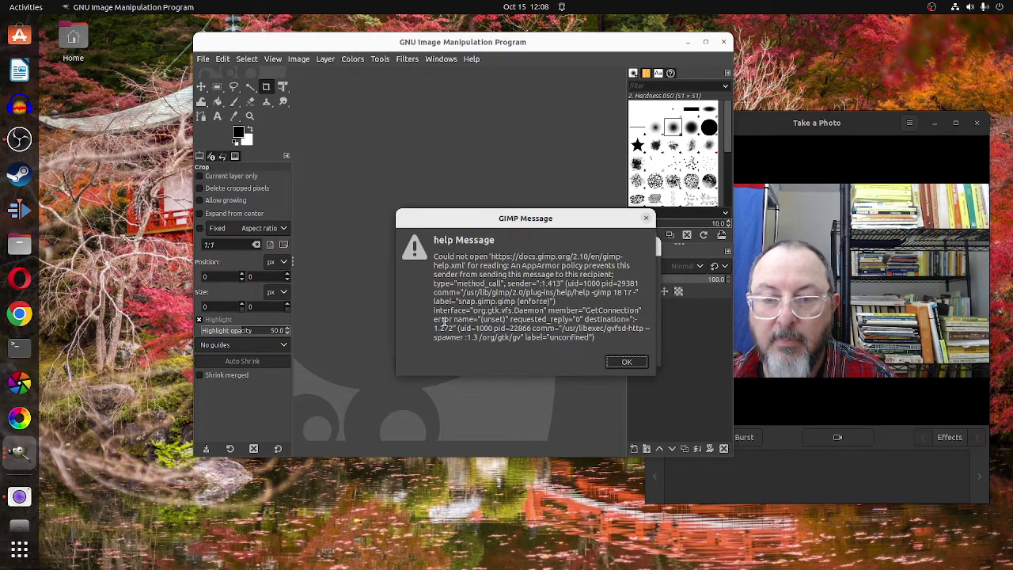
left_click(646, 217)
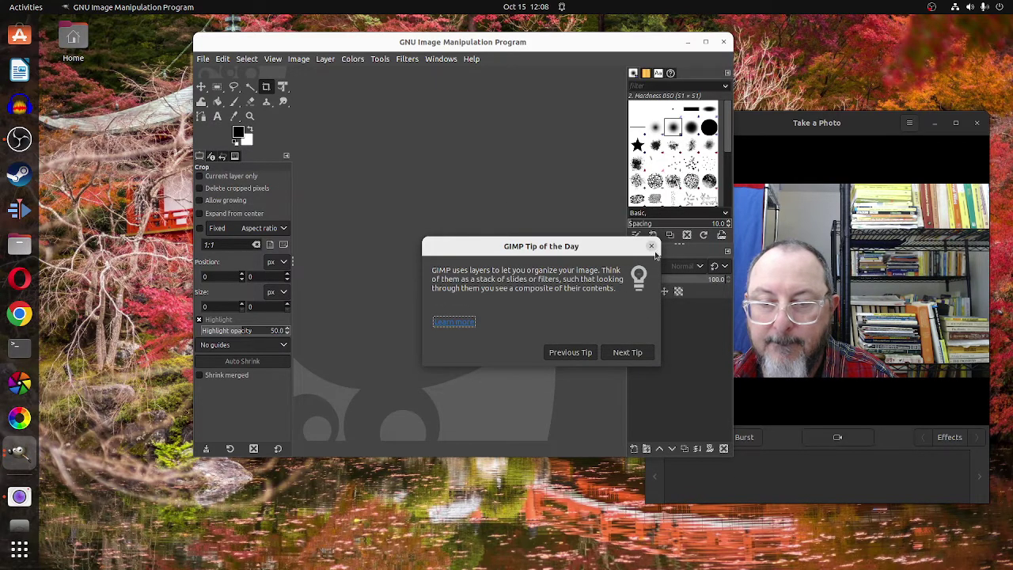
left_click(652, 246)
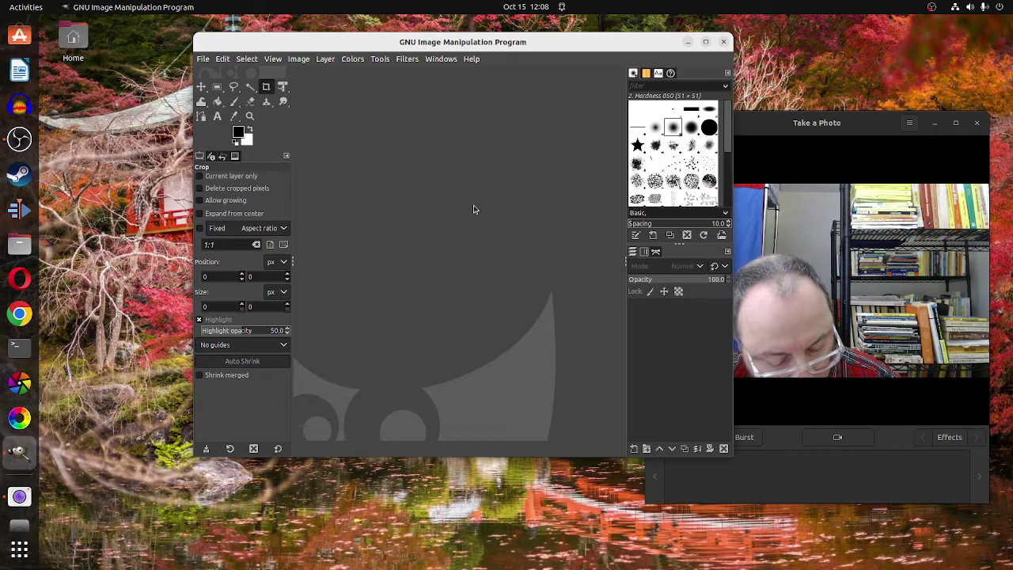
left_click(441, 59)
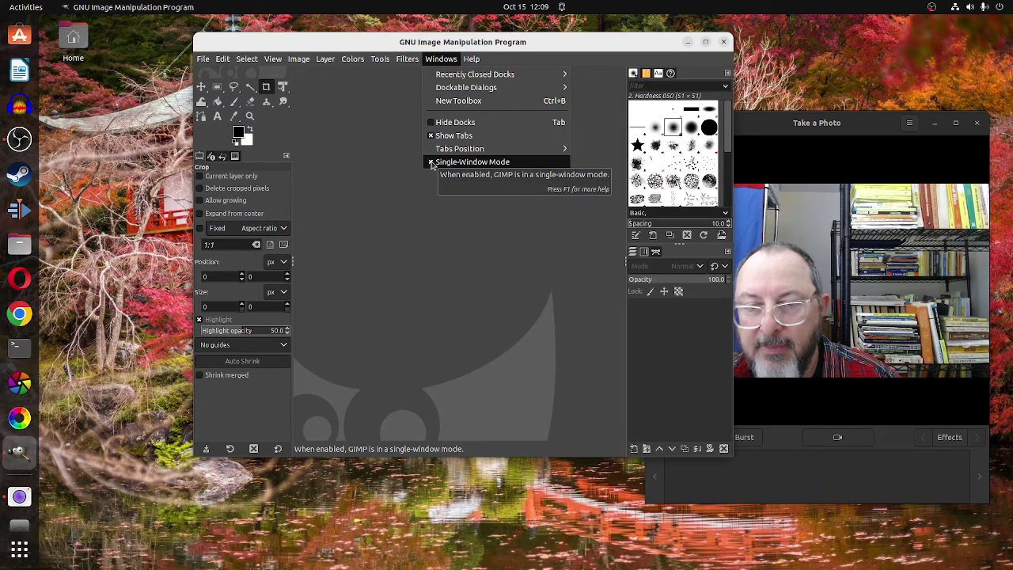
left_click(471, 162)
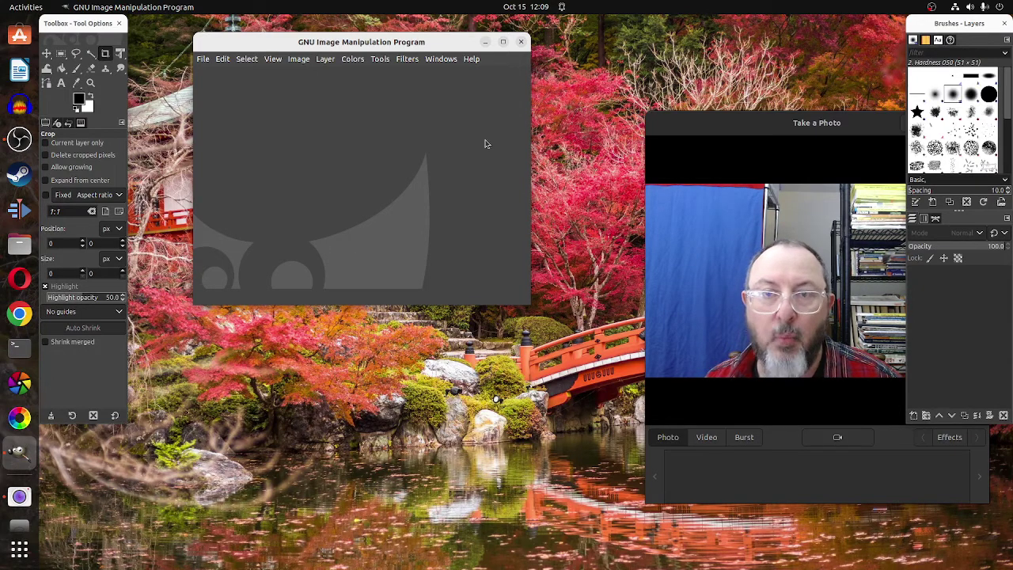
left_click(441, 60)
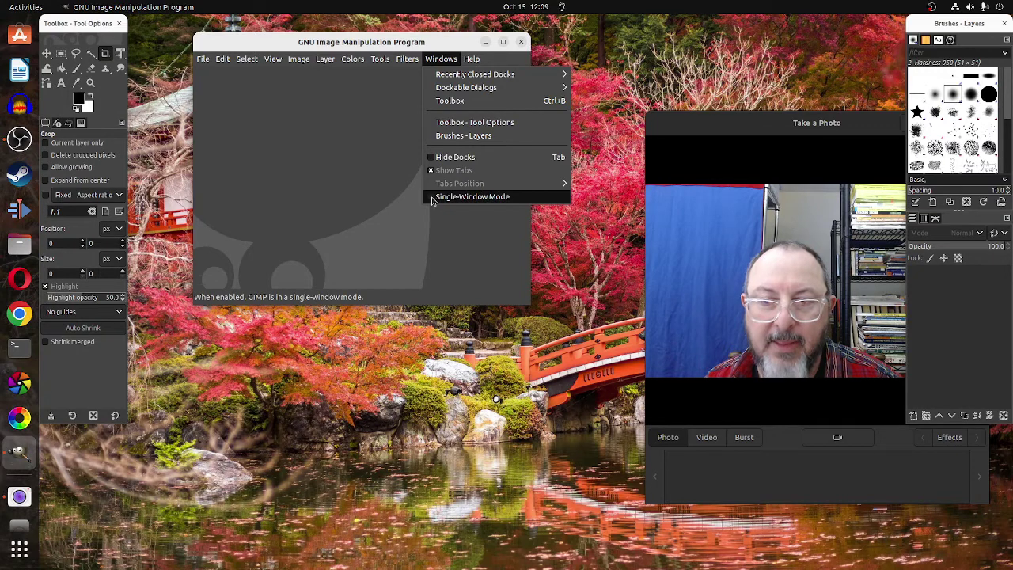
left_click(471, 196)
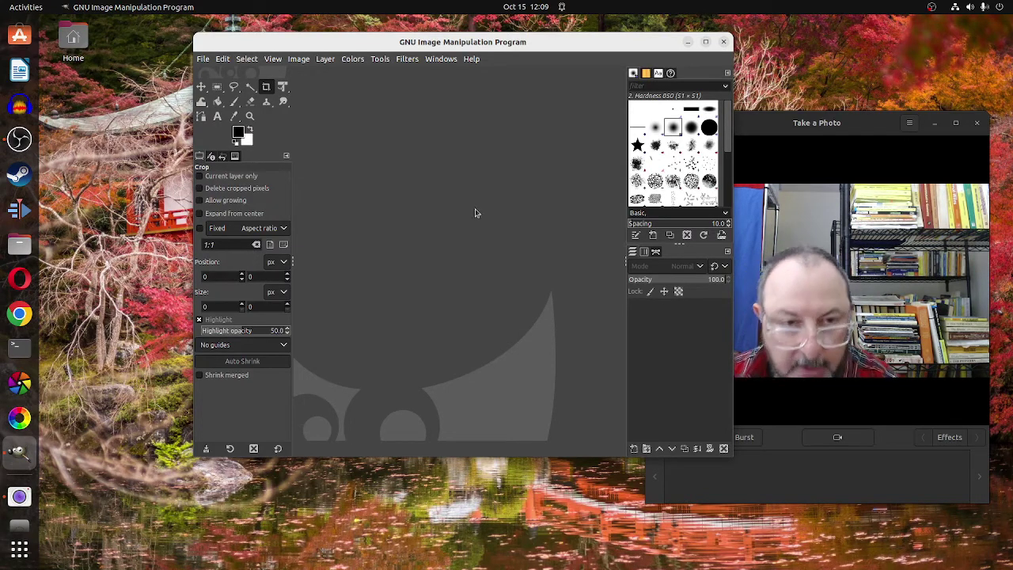
left_click(204, 58)
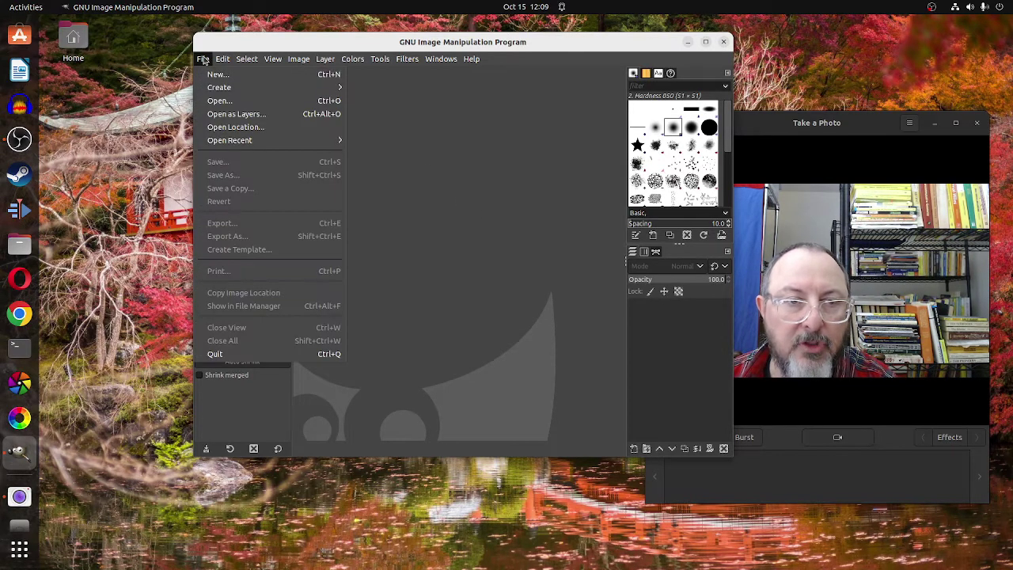
left_click(225, 101)
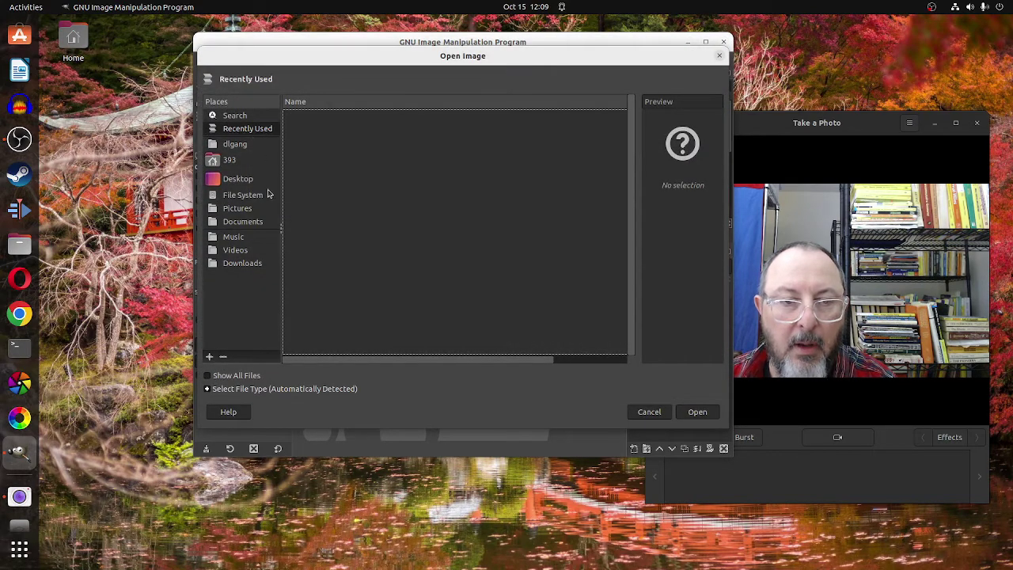
left_click(244, 209)
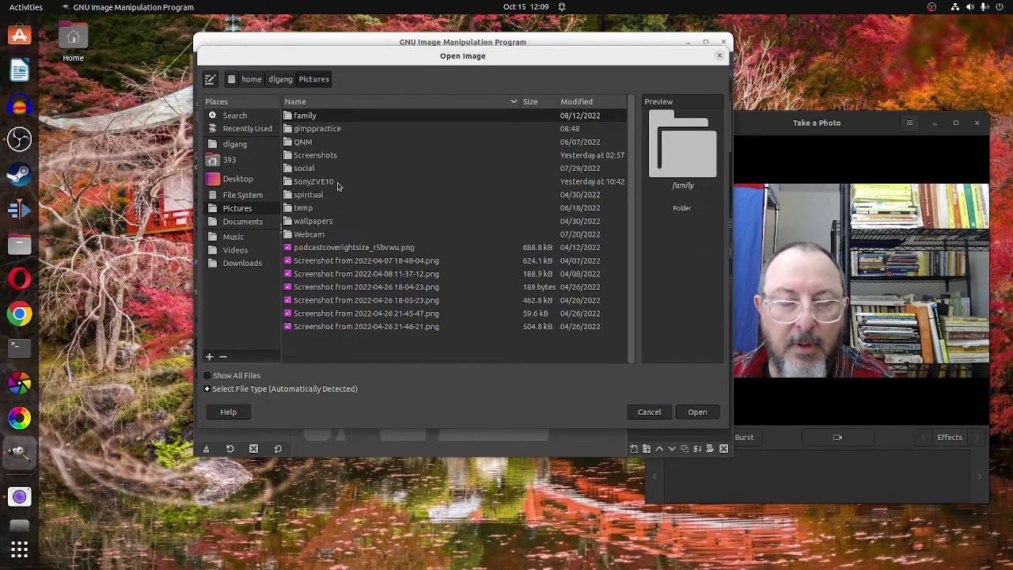
double_click(327, 129)
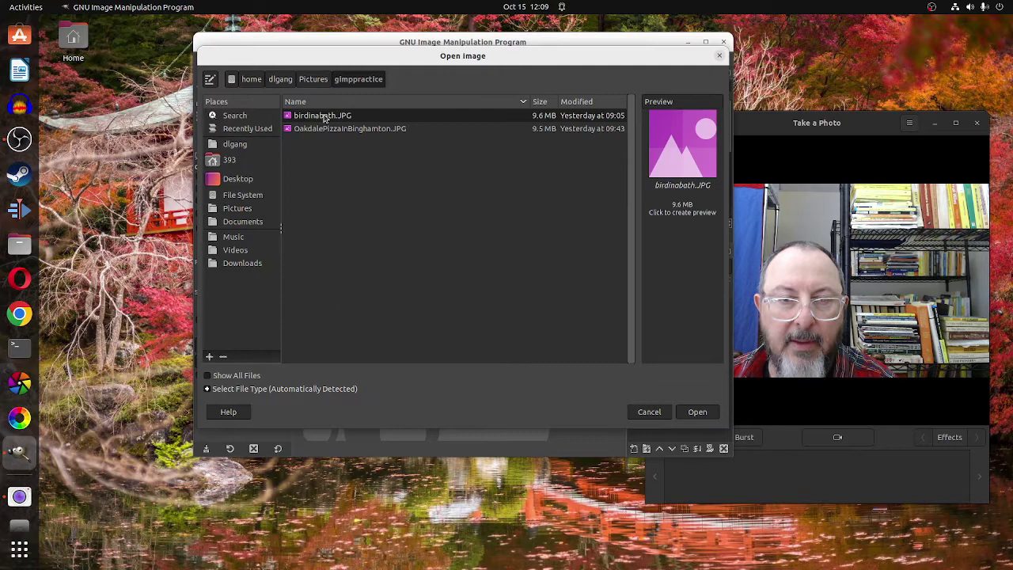
left_click(707, 414)
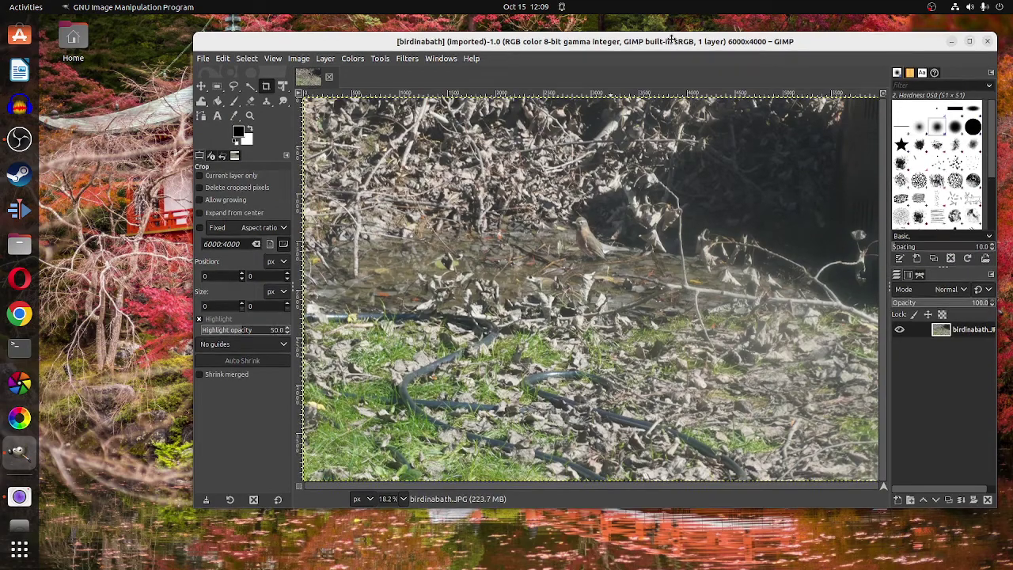
left_click_drag(671, 38, 556, 38)
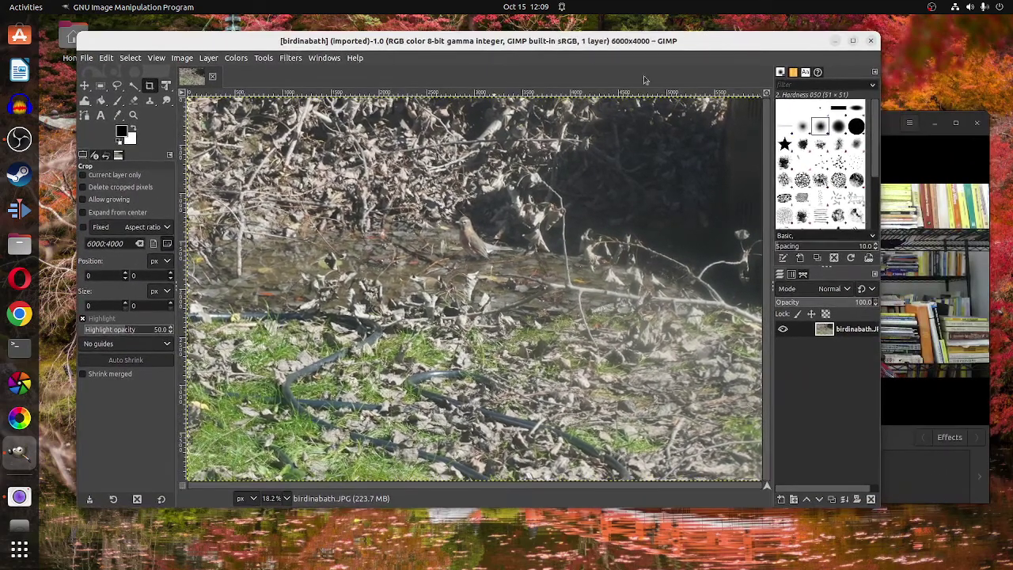
left_click(902, 156)
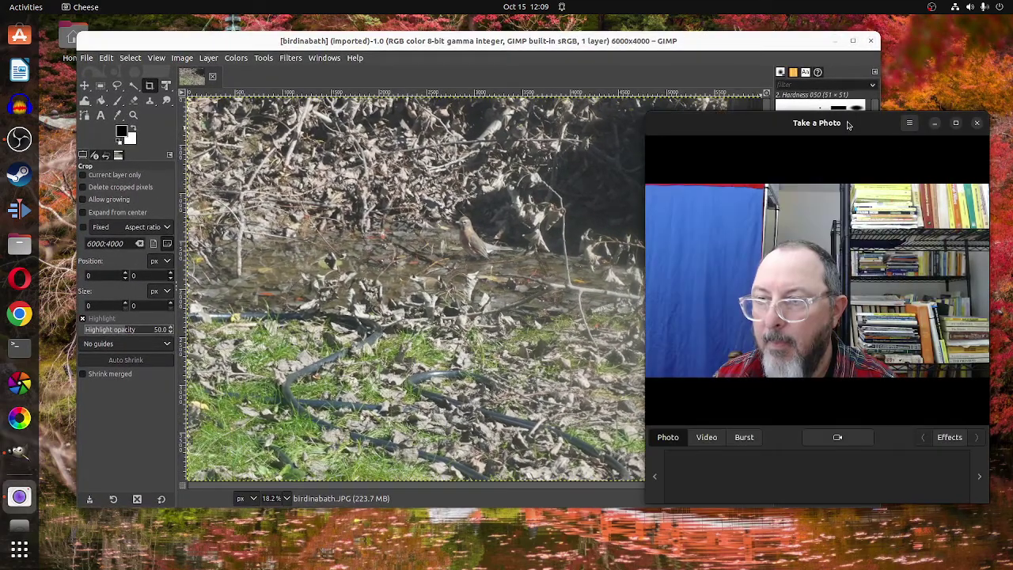
left_click_drag(847, 123, 929, 305)
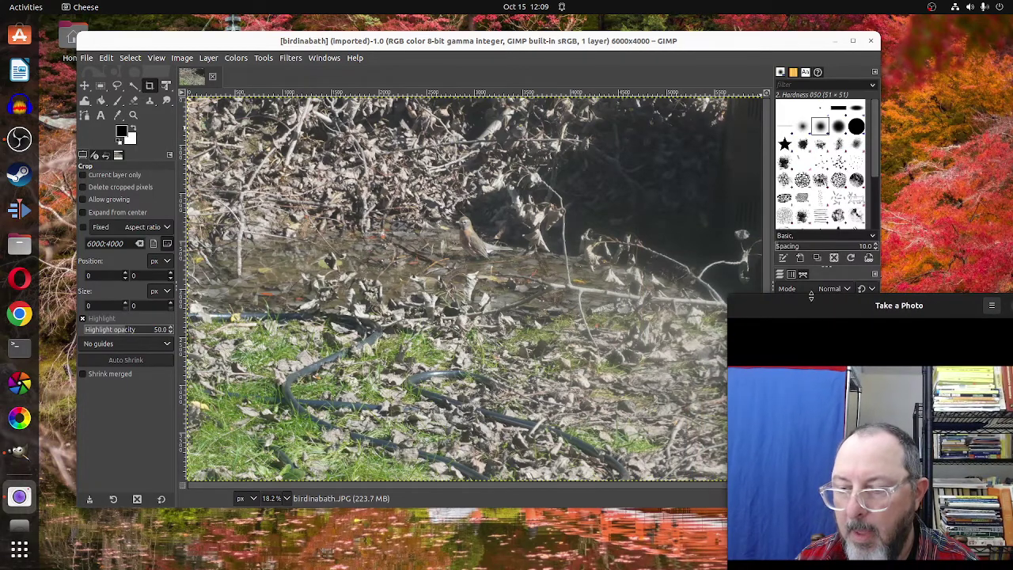
left_click_drag(742, 310, 913, 432)
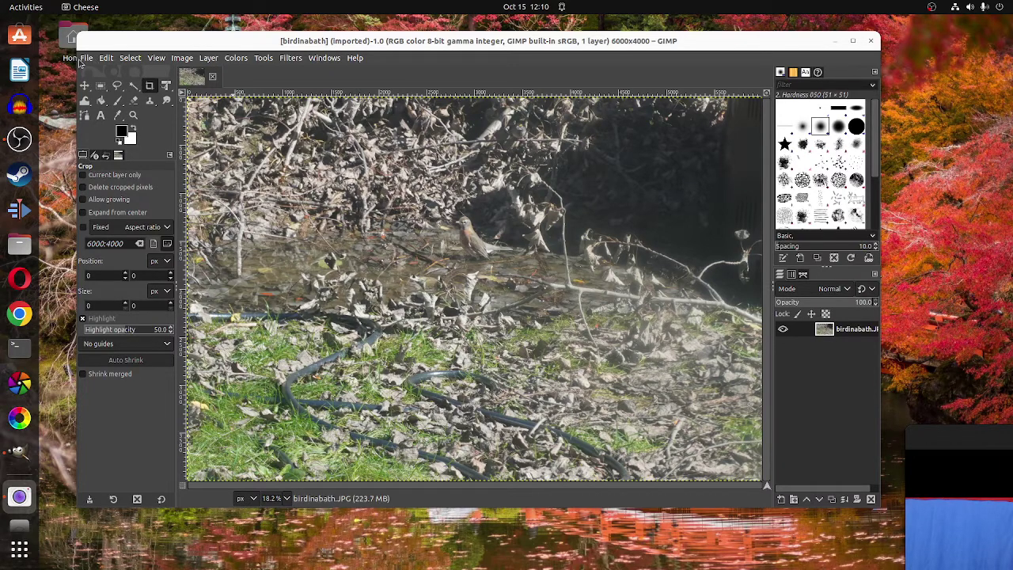
Open OakdalePizzaInBinghamton.JPG as a second image, then switch back to the birdinabath tab
left_click(87, 59)
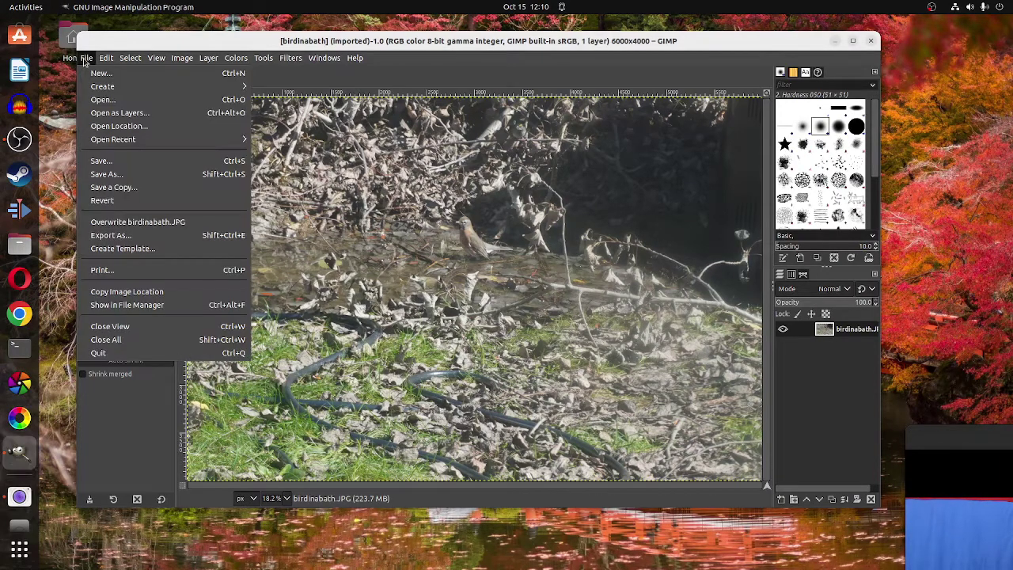
left_click(113, 99)
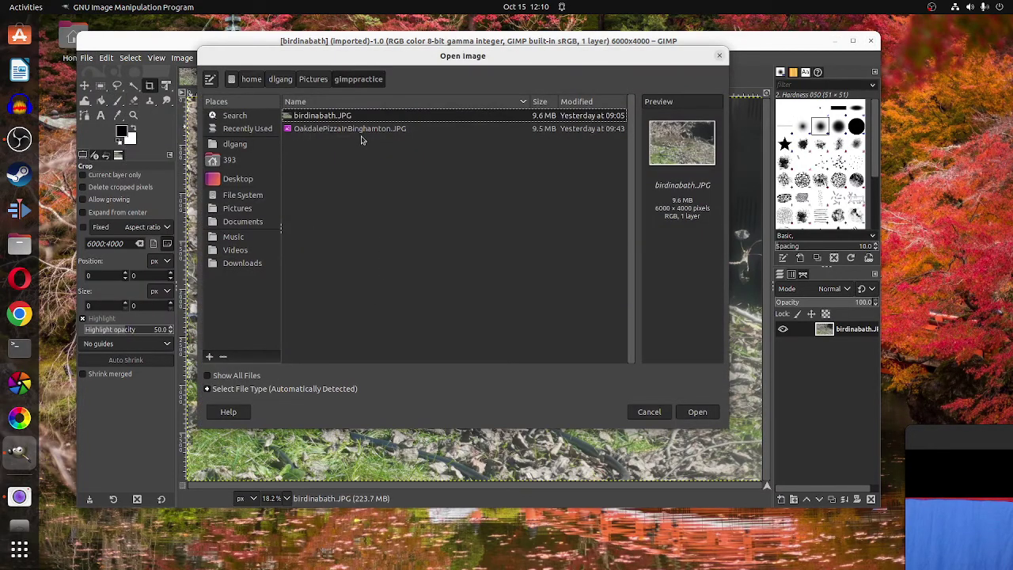
left_click(362, 130)
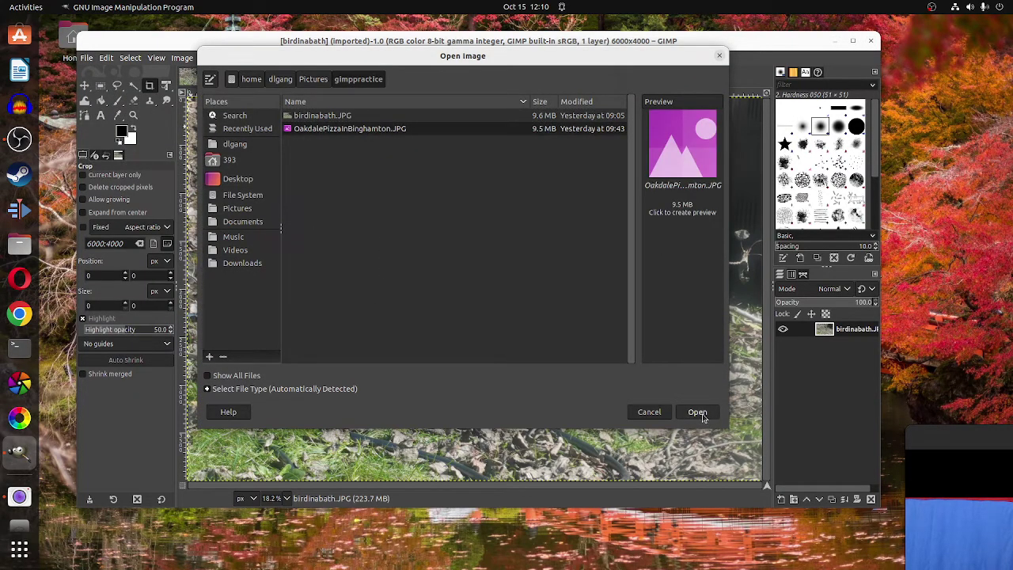
left_click(698, 413)
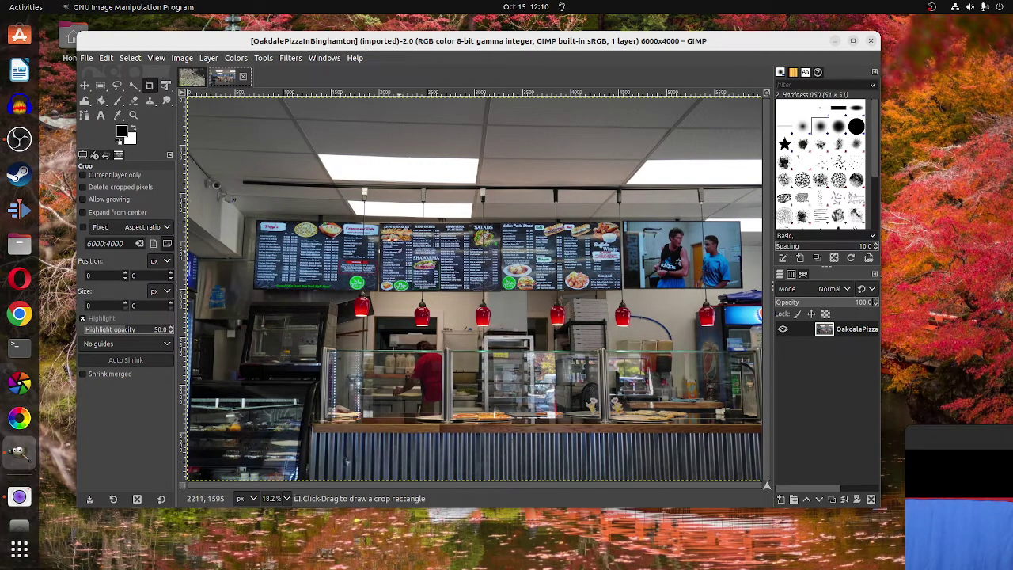
left_click(193, 76)
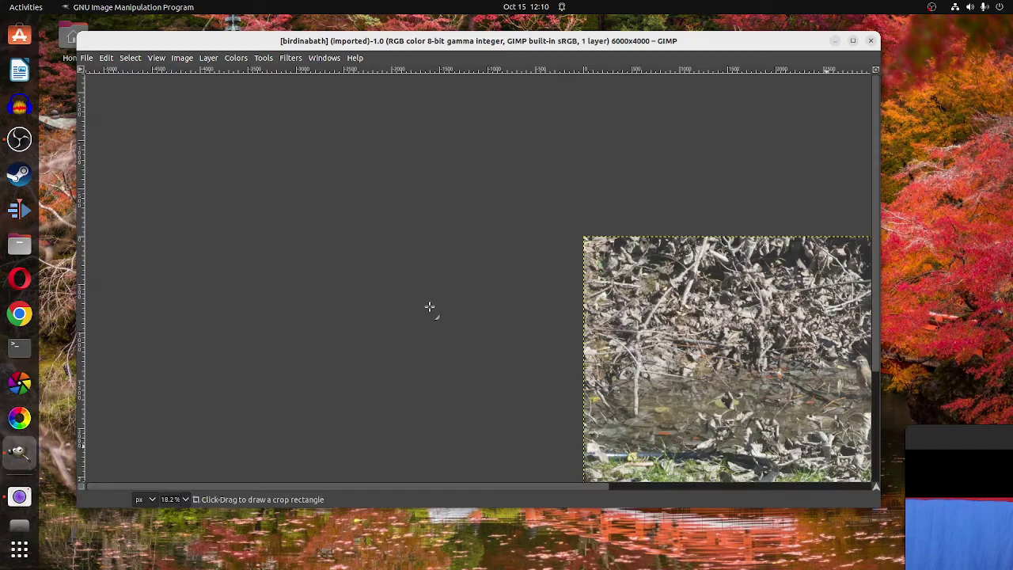
Toggle the docks on and off with Tab several times, then close the birdinabath image tab
scroll(429, 306, "right", 10)
scroll(429, 306, "down", 5)
key("Tab")
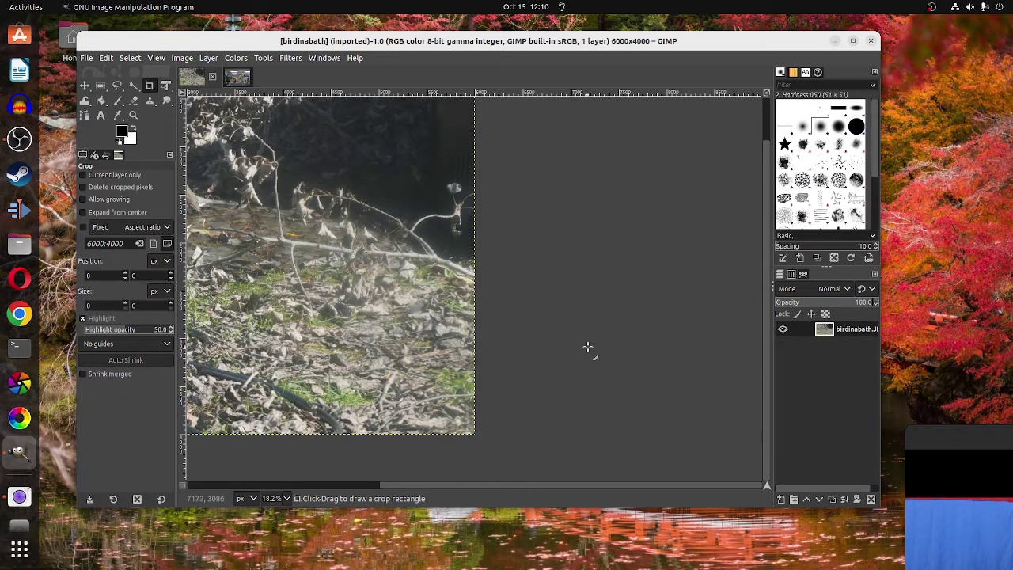
key("Tab")
key("Tab")
key("Tab")
key("Tab")
key("Tab")
key("Tab")
key("Tab")
key("Tab")
key("Tab")
key("Tab")
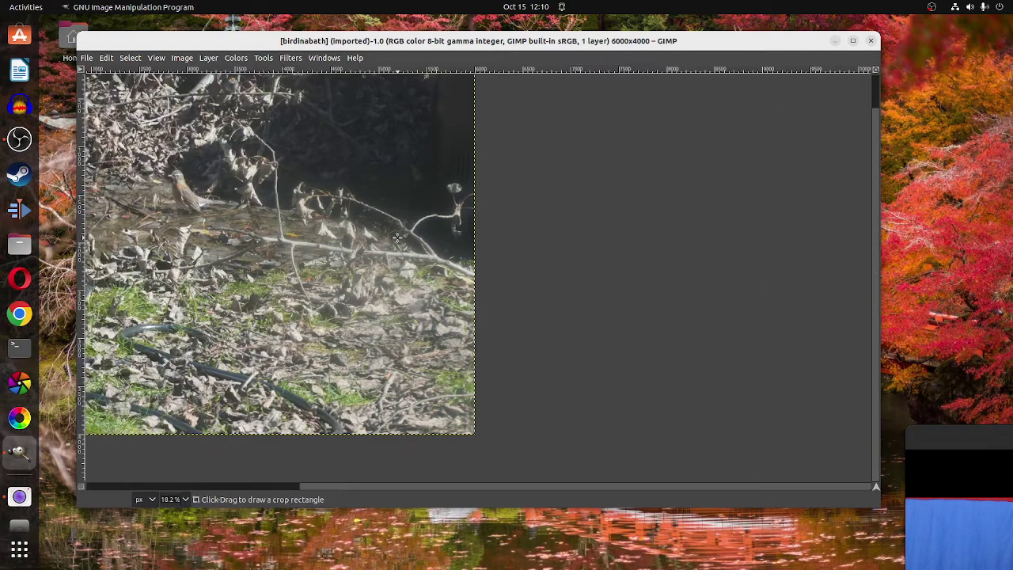
key("Tab")
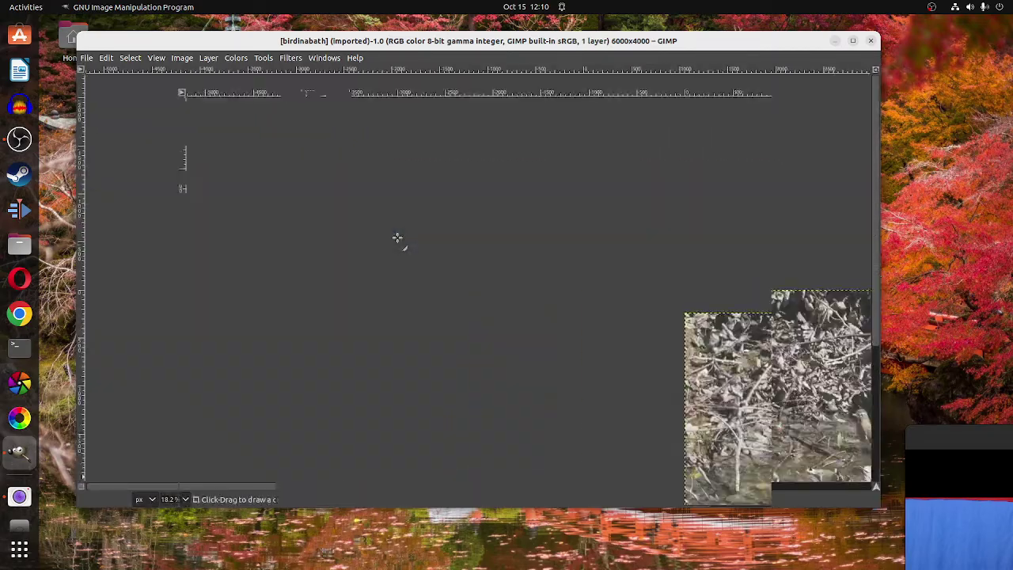
key("Tab")
key("Tab")
key("Tab")
key("Tab")
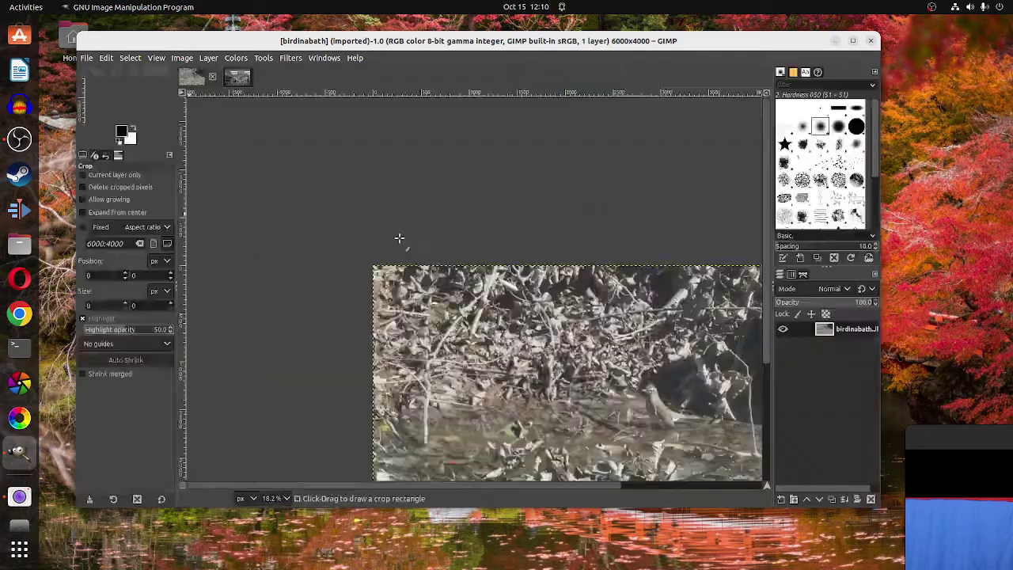
key("Tab")
key("Tab")
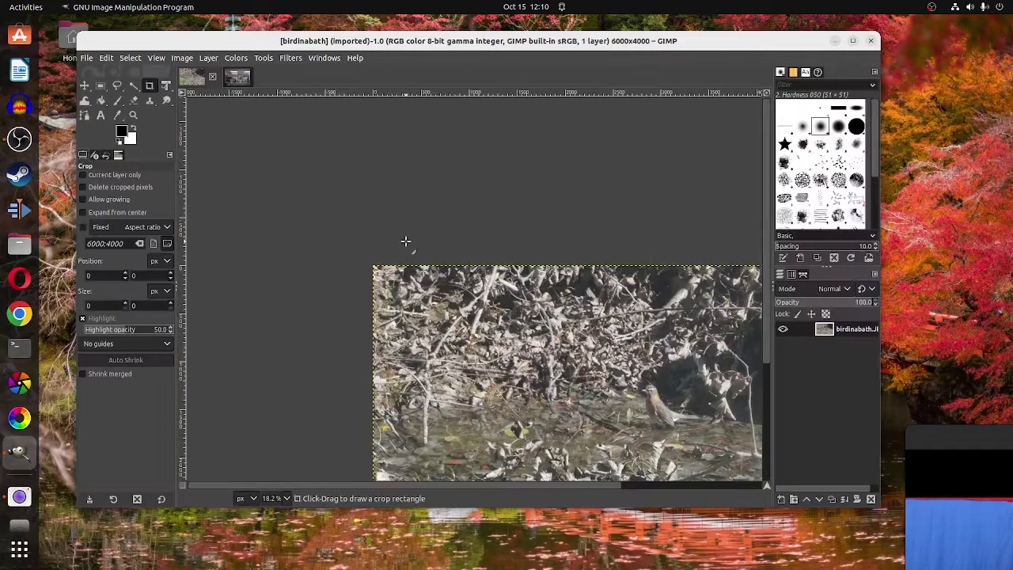
key("Tab")
key("Tab")
key("Tab")
left_click(212, 77)
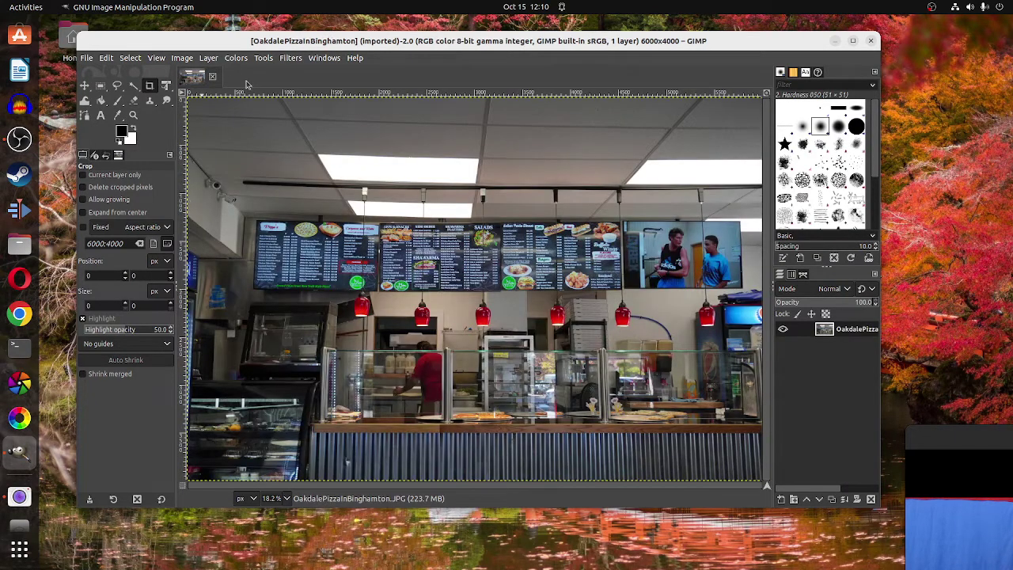
Reopen birdinabath.JPG from File > Open alongside the pizza photo
left_click(86, 57)
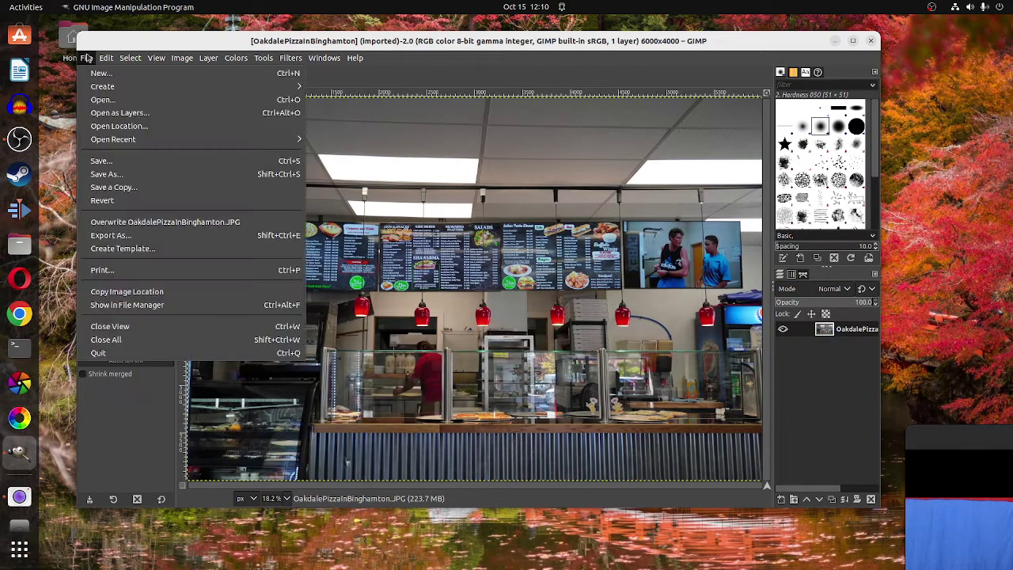
left_click(103, 100)
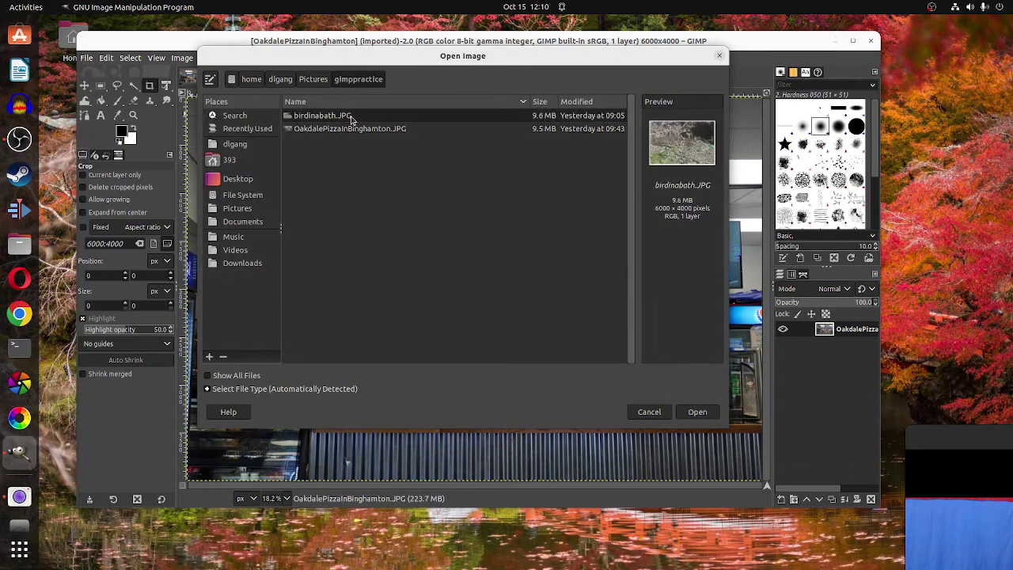
left_click(703, 416)
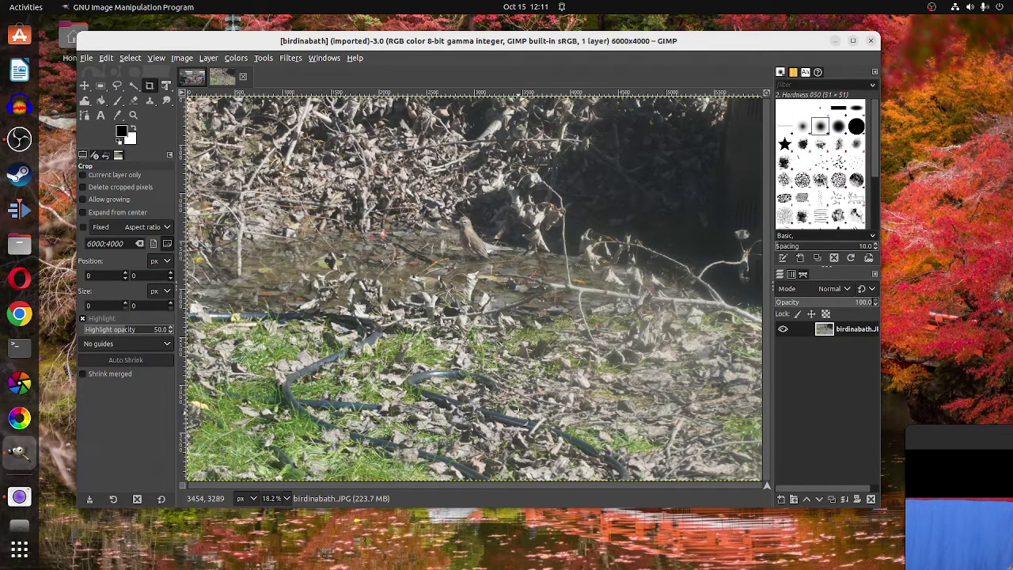
Cycle between the bird and pizza photos with Alt+1 and Ctrl+Tab, ending on OakdalePizzaInBinghamton
key("alt+1")
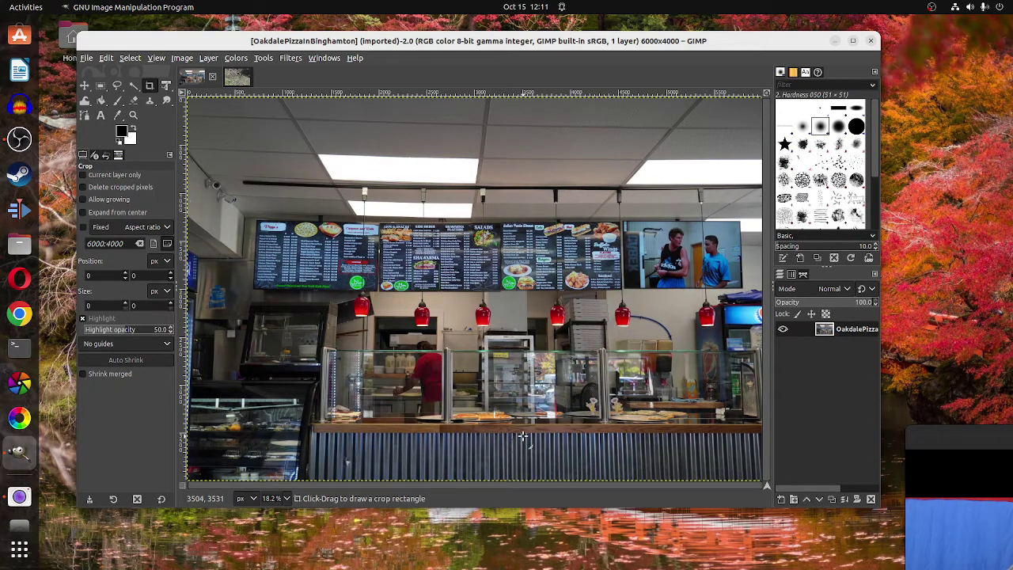
key("alt+1")
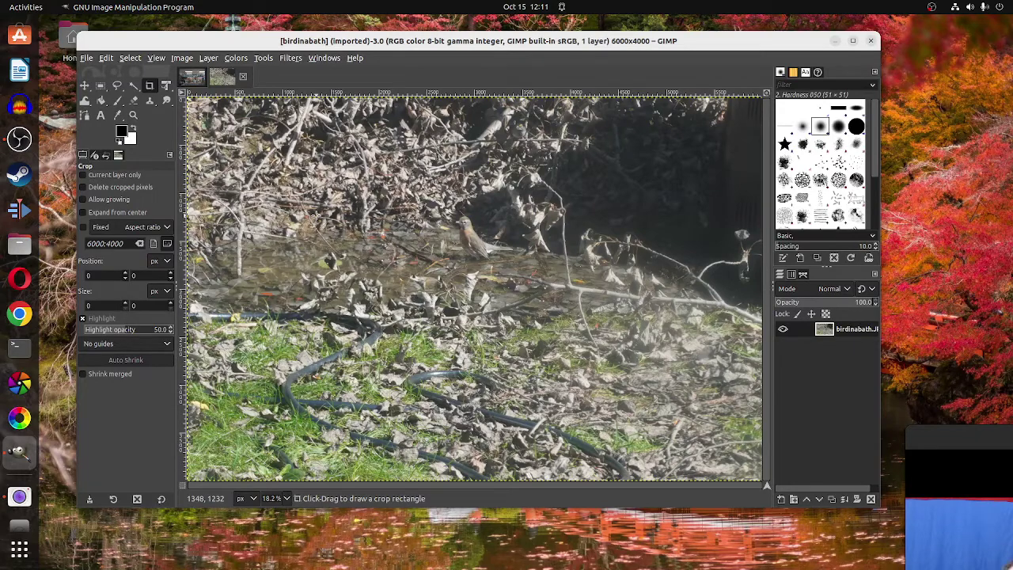
key("ctrl+Tab")
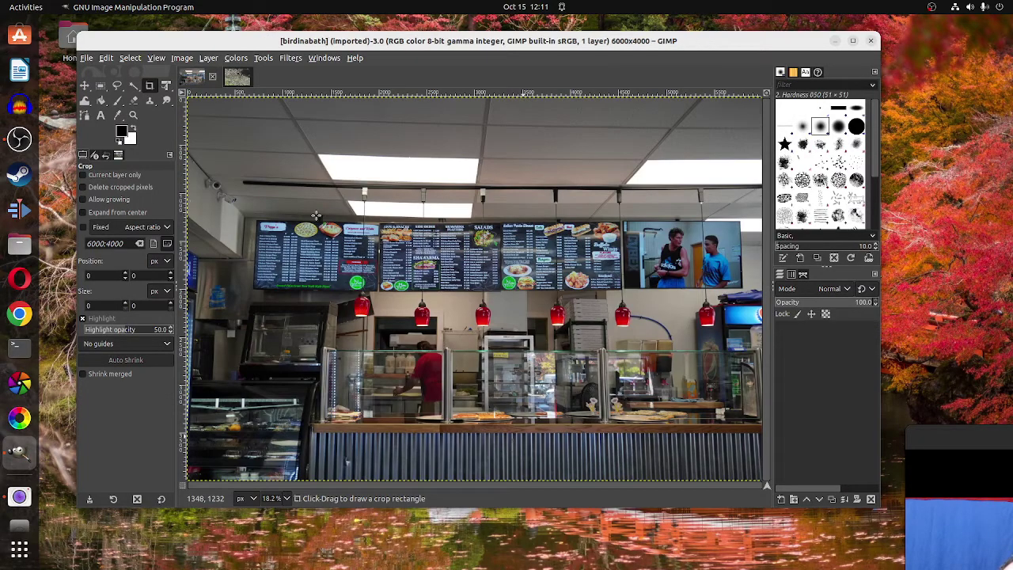
key("ctrl+Tab")
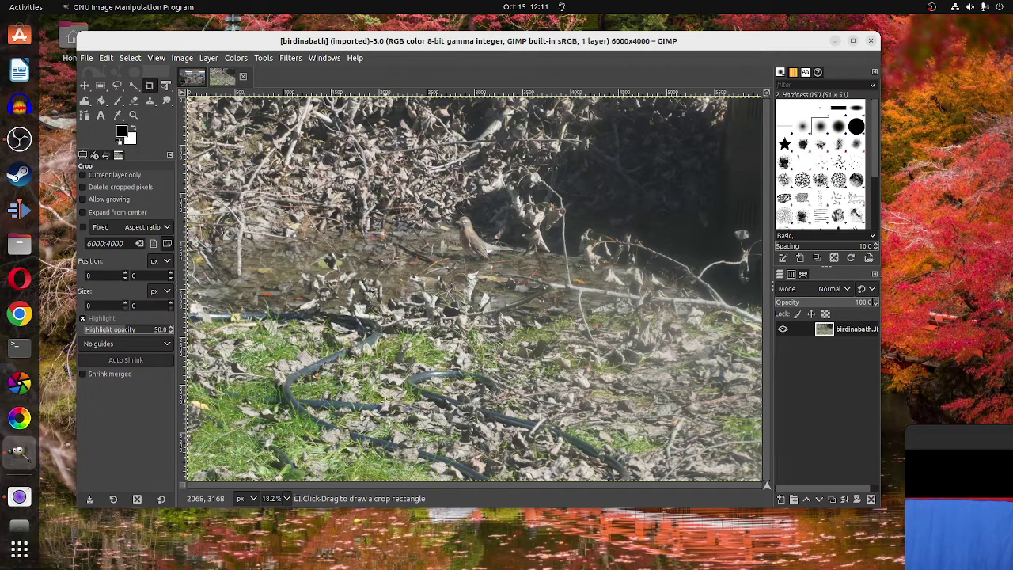
key("ctrl+Tab")
key("ctrl+Tab")
key("ctrl+Tab")
key("ctrl+Tab")
key("ctrl+Tab")
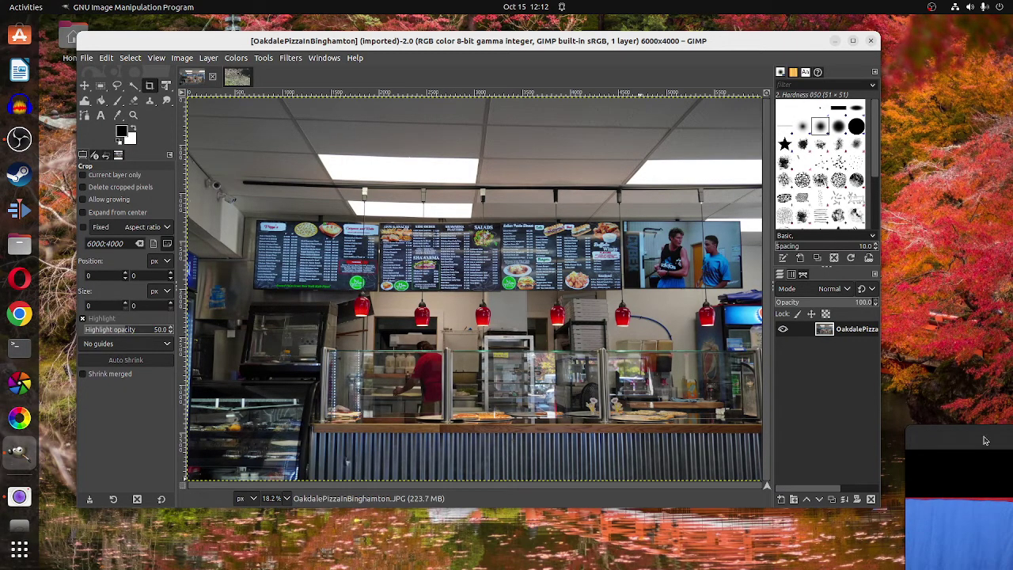
Move the Cheese webcam window to the screen centre and open the OBS tray menu
left_click_drag(957, 427, 317, 123)
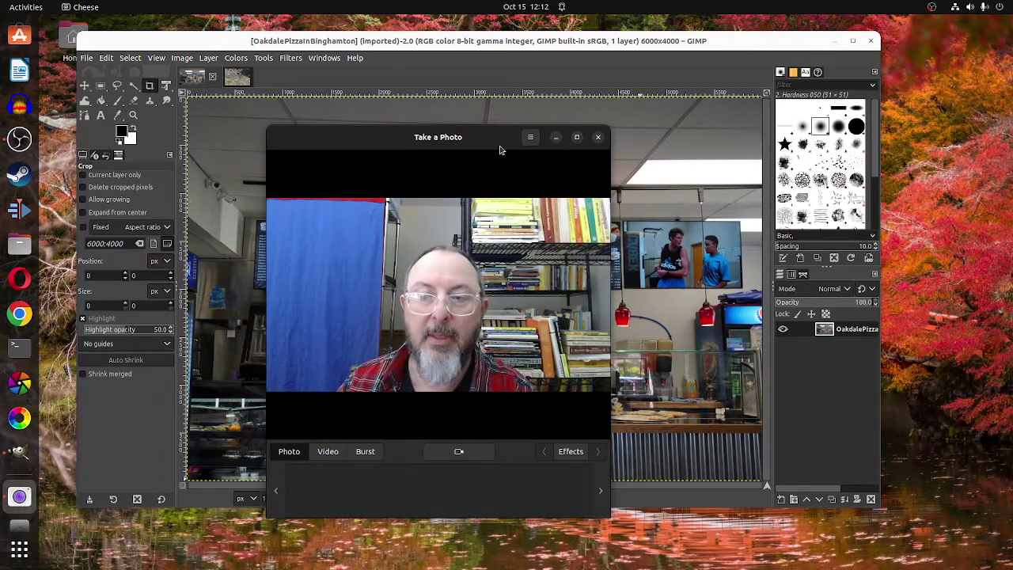
left_click(932, 7)
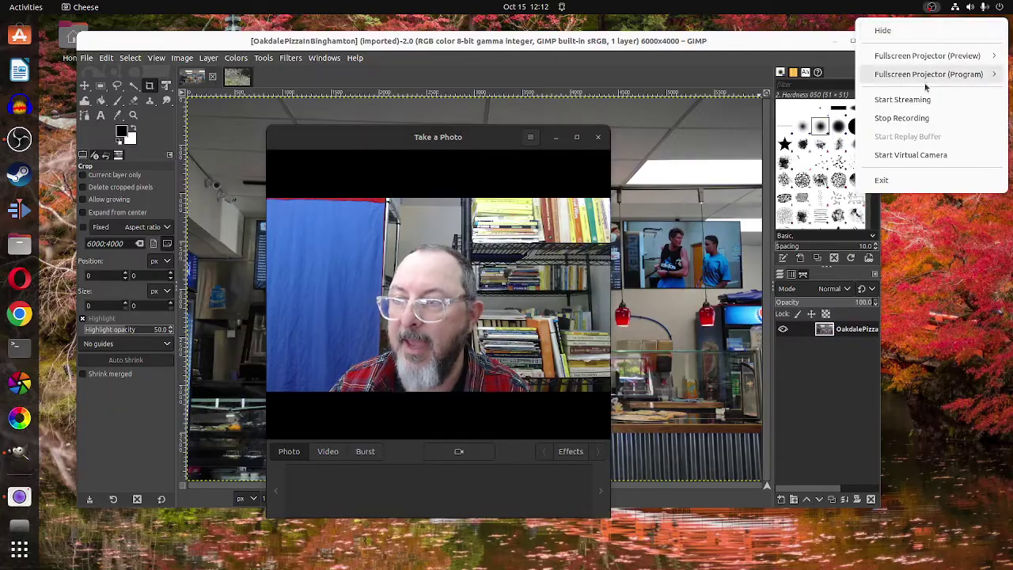